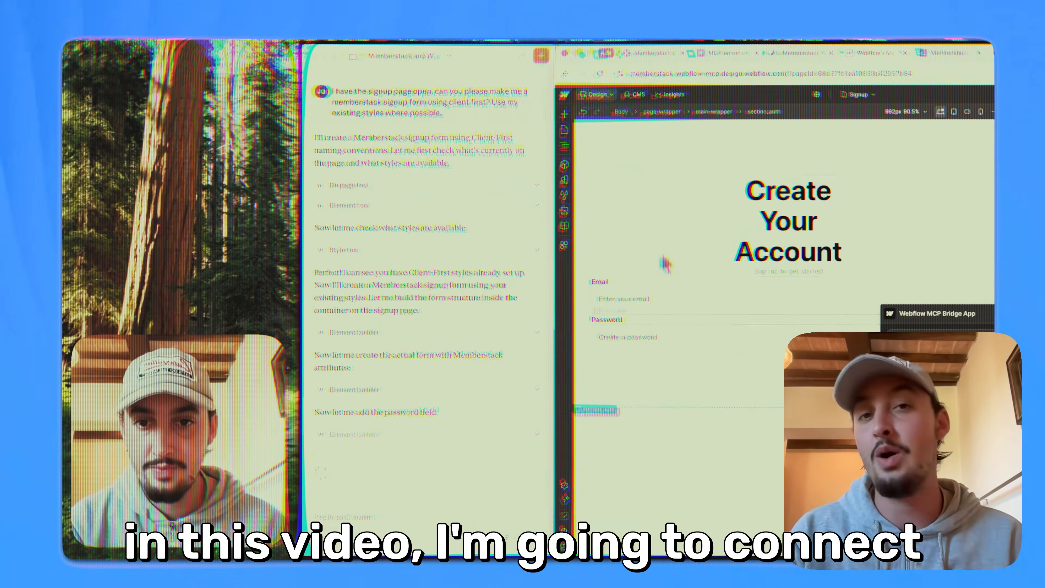
left_click(564, 145)
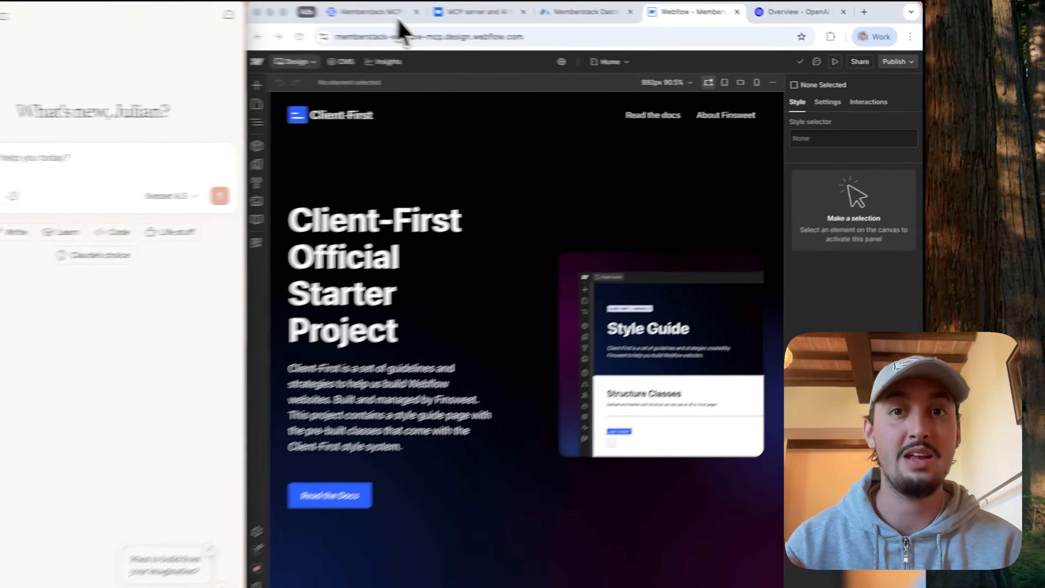
Step: Review the Memberstack MCP Server (Beta) help article and Webflow's "MCP server and AI tools" documentation in the browser
left_click(419, 19)
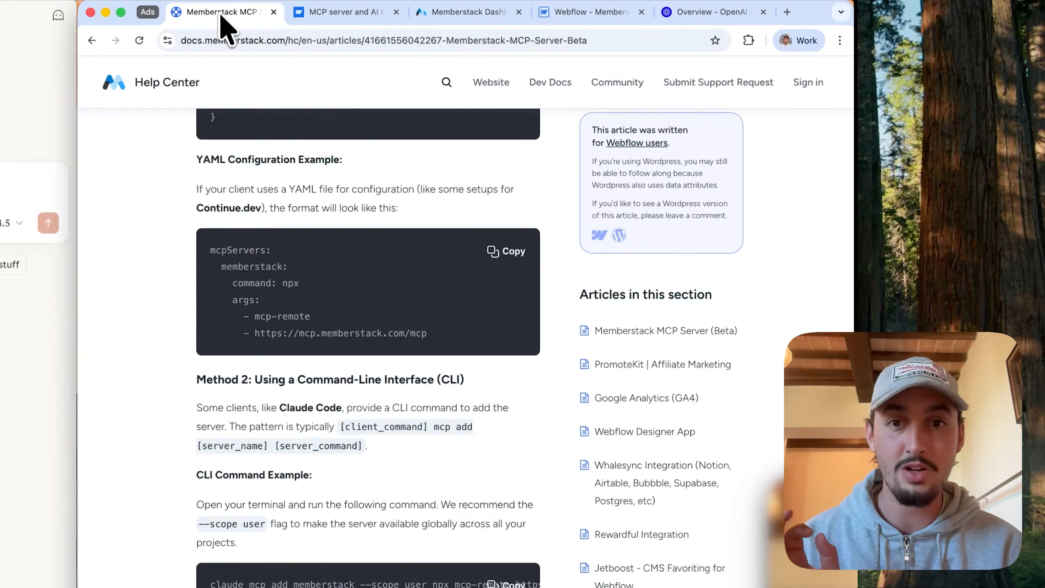
scroll(288, 247, "up", 20)
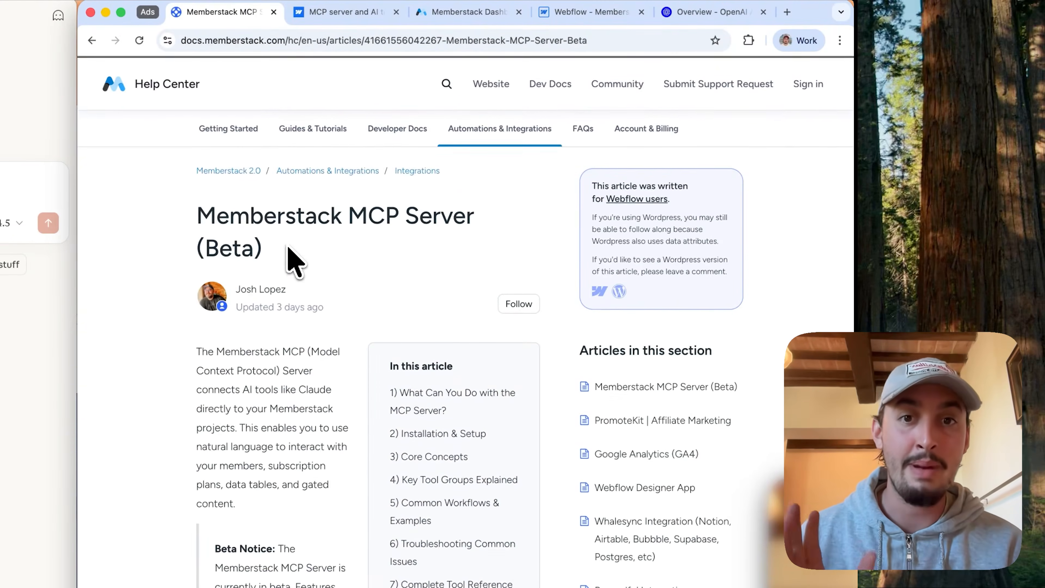
left_click(319, 12)
scroll(373, 271, "up", 10)
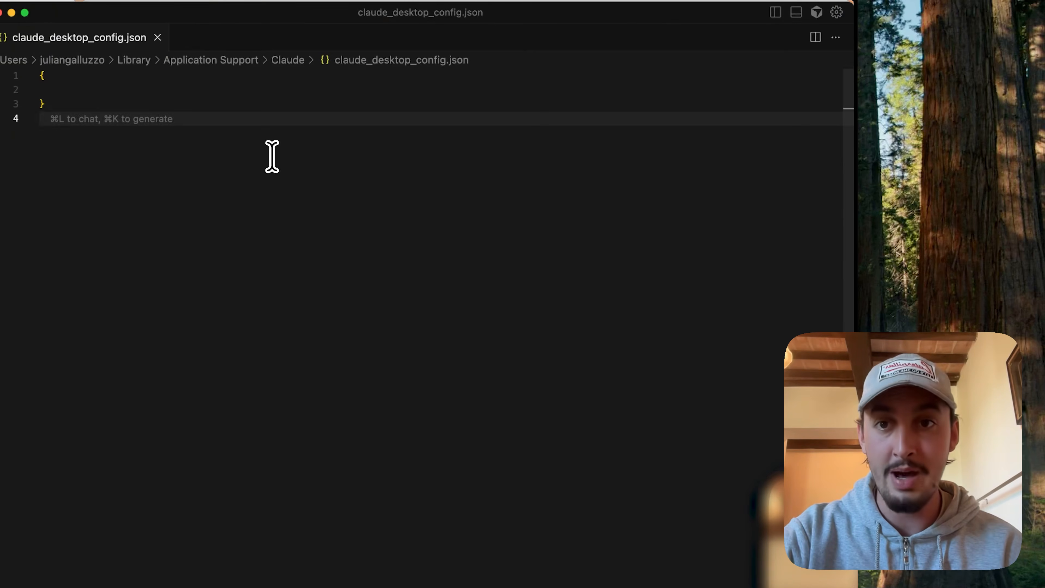
left_click_drag(272, 156, 193, 9)
key("BackSpace")
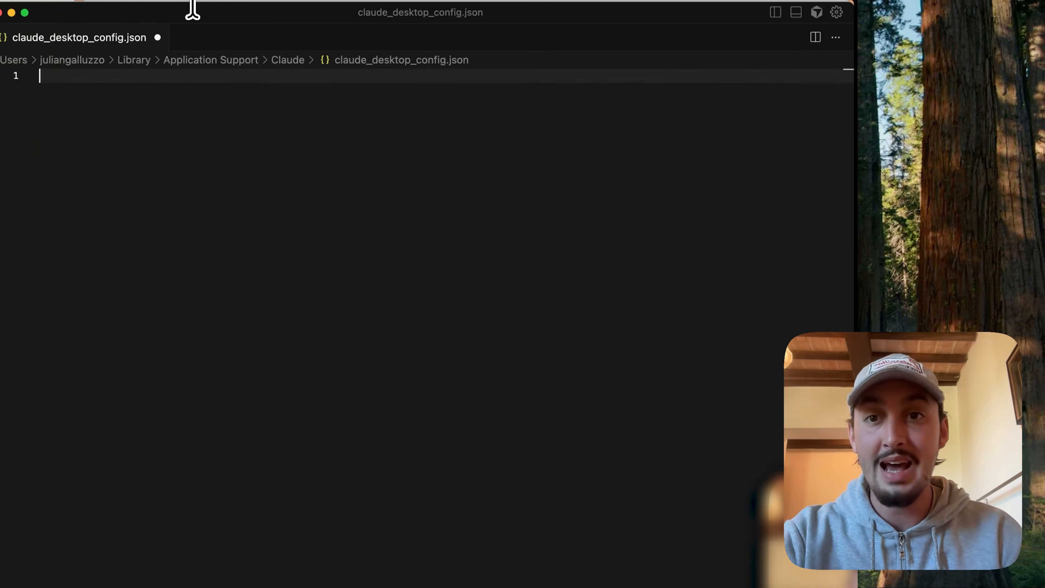
key("alt+space")
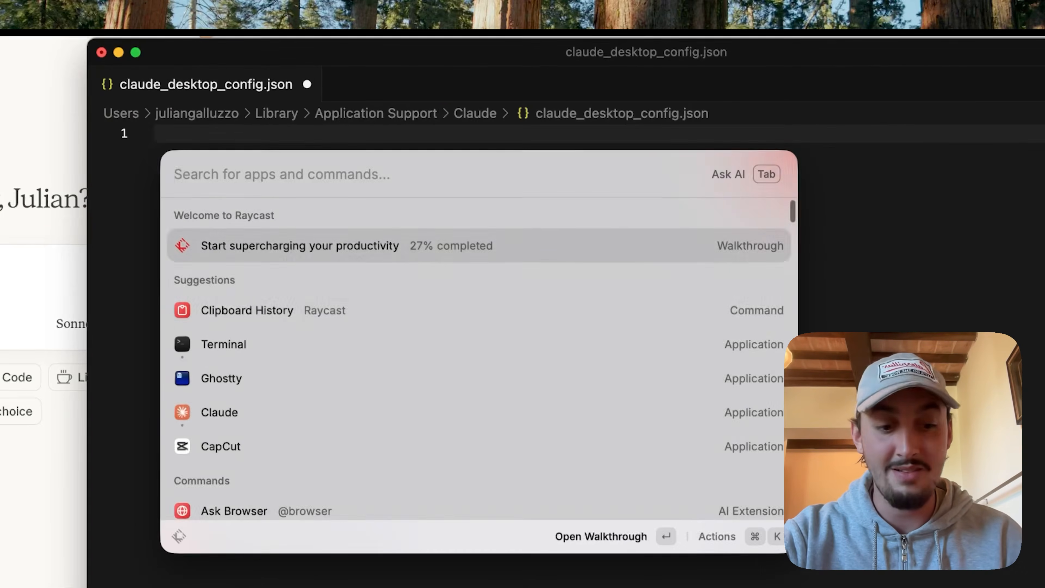
key("Down")
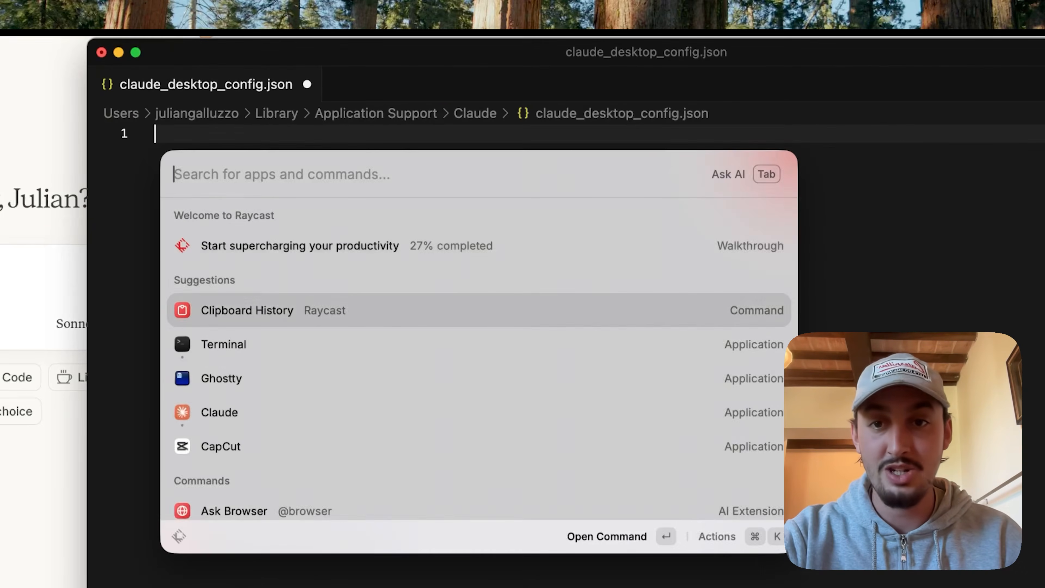
key("Return")
key("Return")
key("cmd+s")
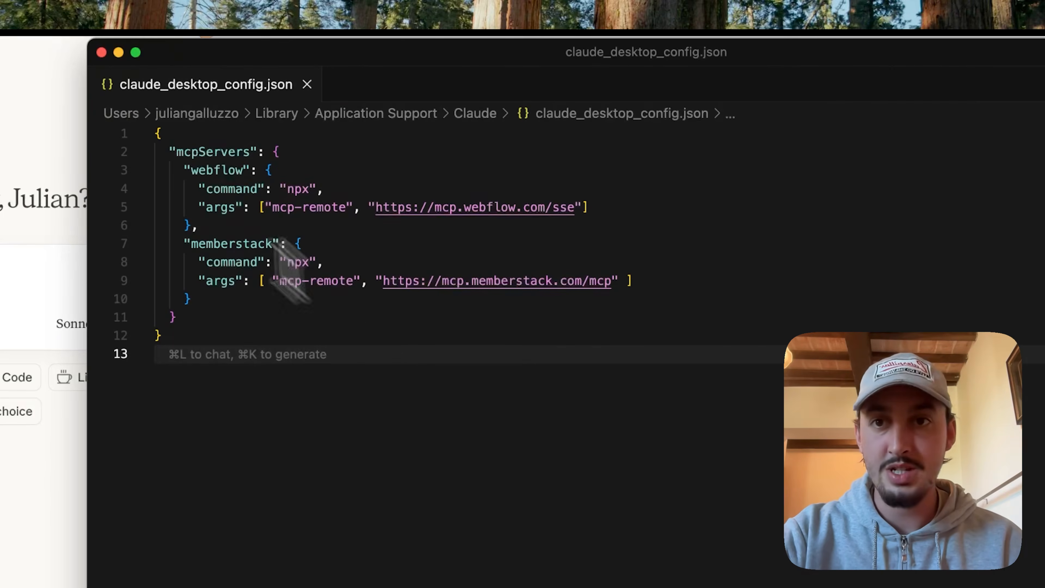
left_click(119, 52)
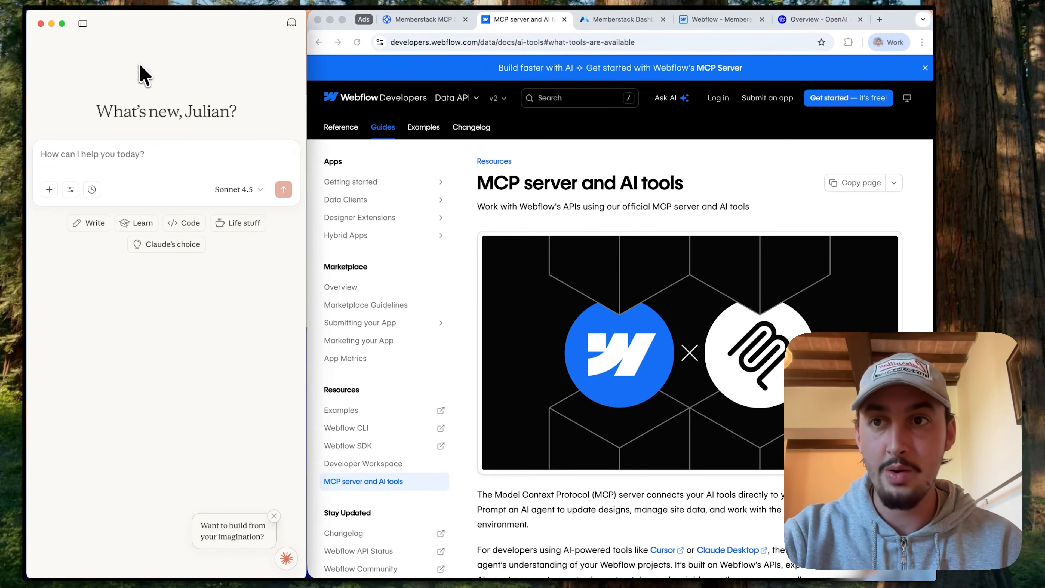
Step: Quit Claude and reopen it so the edited MCP configuration is loaded
left_click(70, 4)
left_click(77, 132)
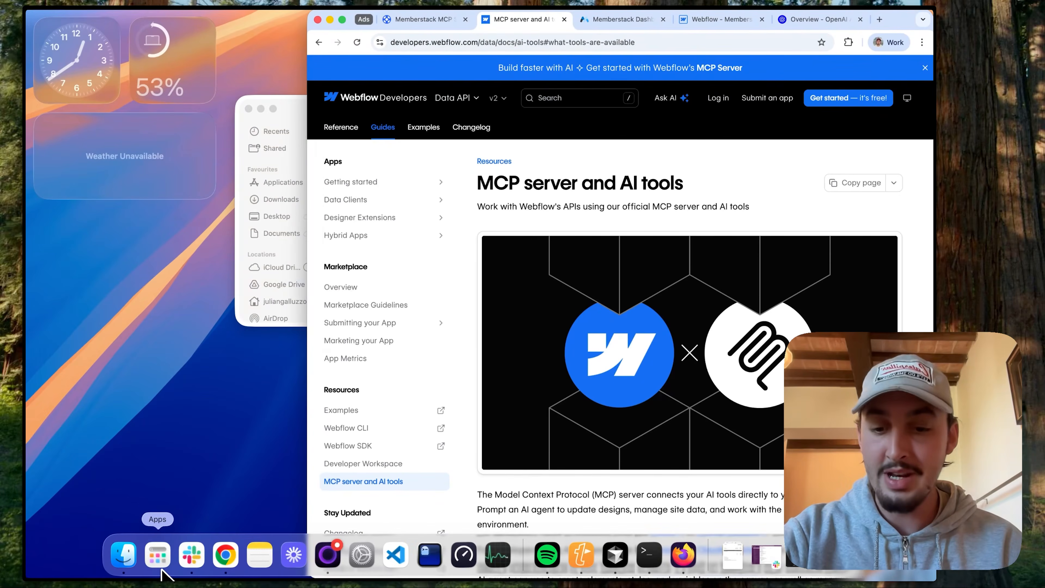
left_click(161, 567)
type("claude")
key("Return")
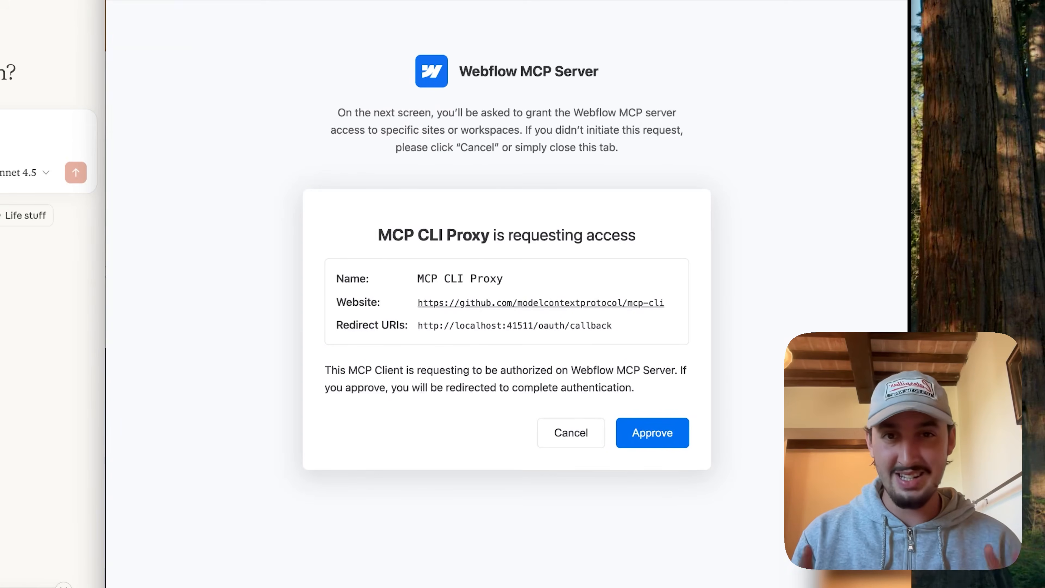
Step: Approve MCP CLI Proxy's access request and authorize the Webflow MCP Bridge App for the "Memberstack + Webflow MCP" site
left_click(659, 434)
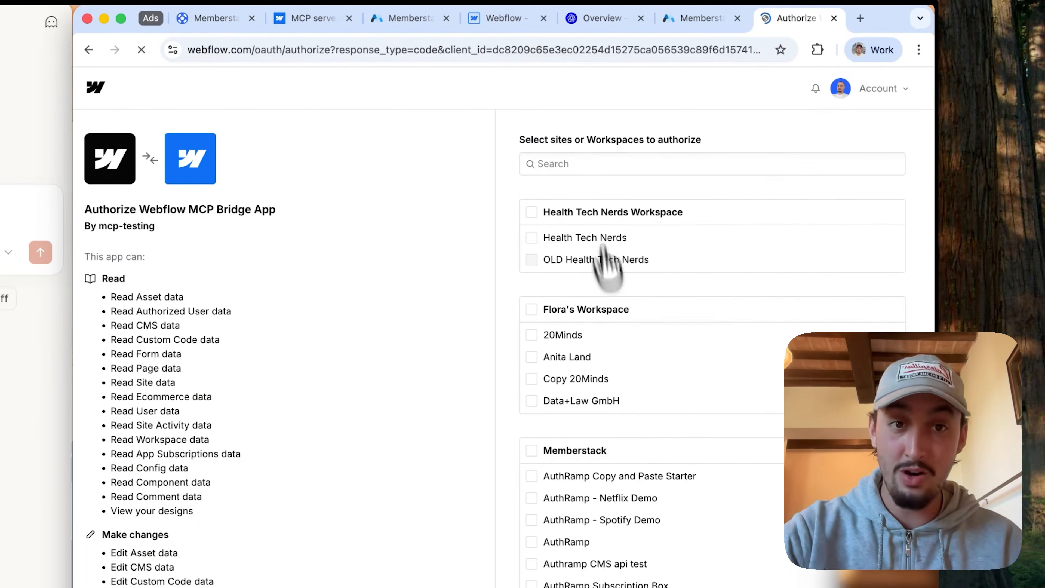
left_click(585, 164)
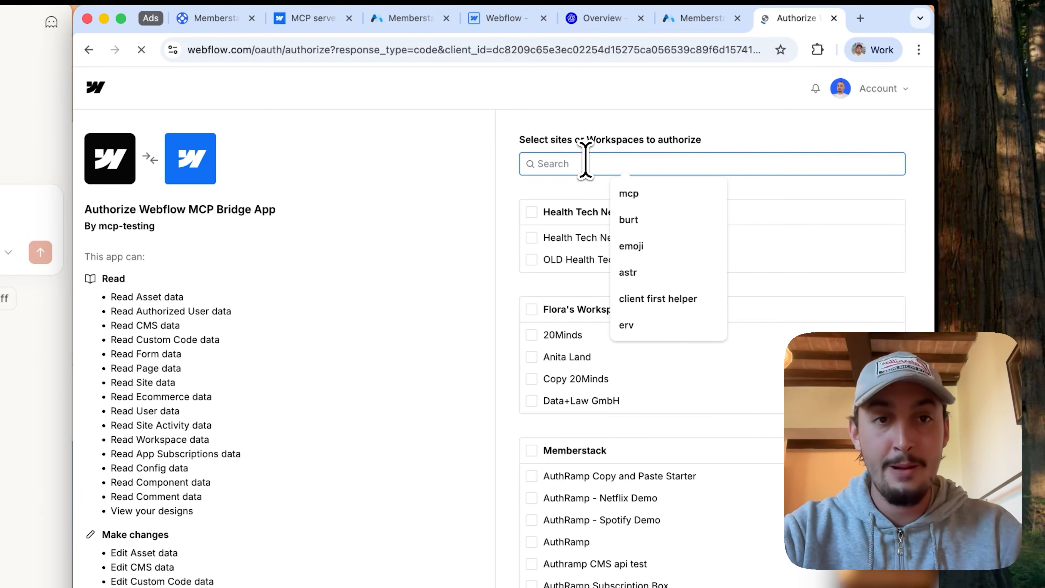
type("mcp")
left_click(587, 400)
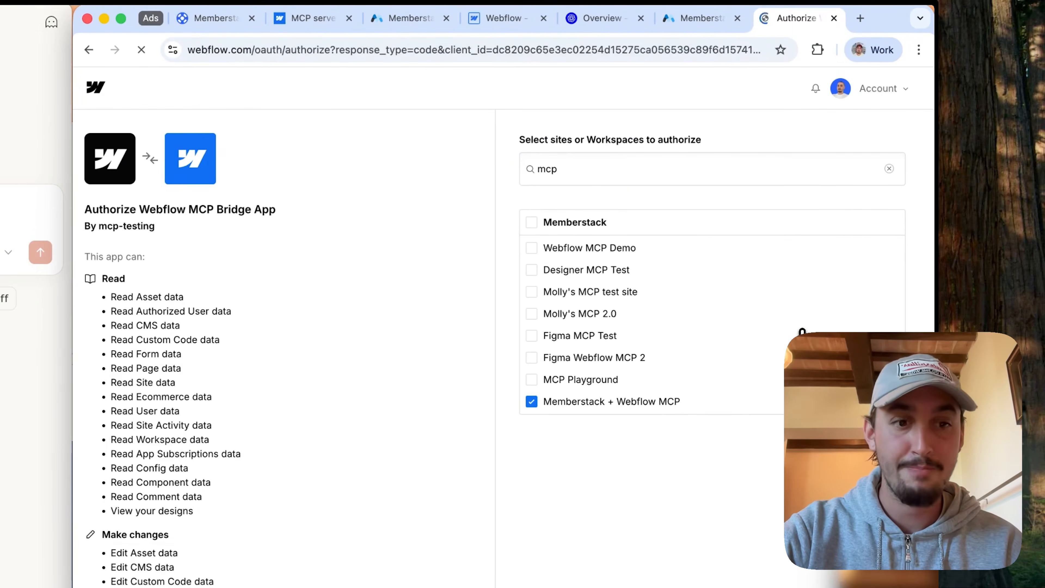
left_click(835, 19)
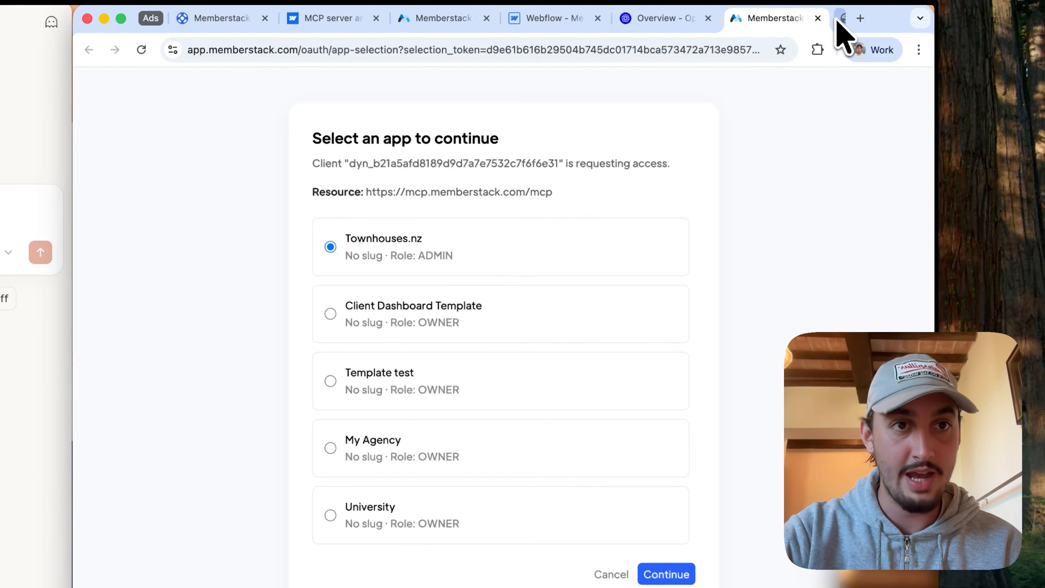
Step: Authorize Memberstack MCP access for the webflow-memberstack-mcp app and close the authorization page
scroll(563, 378, "down", 10)
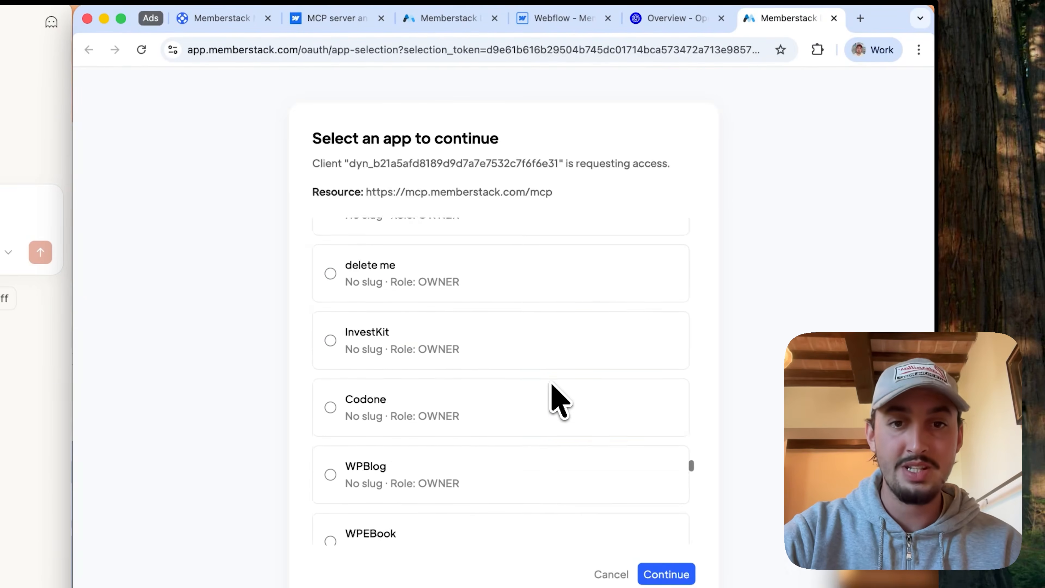
scroll(557, 398, "down", 5)
left_click(471, 527)
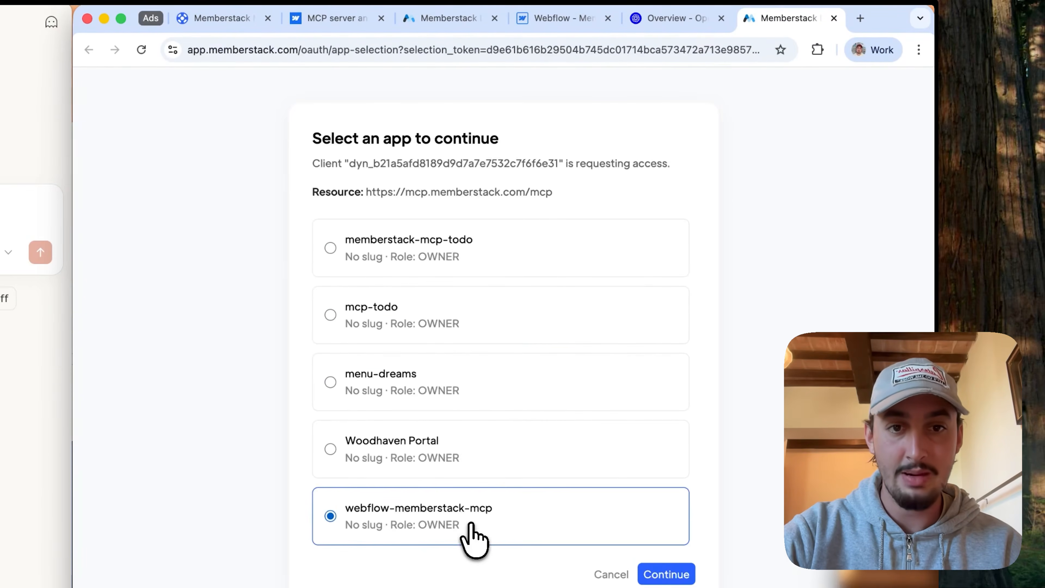
scroll(473, 535, "up", 15)
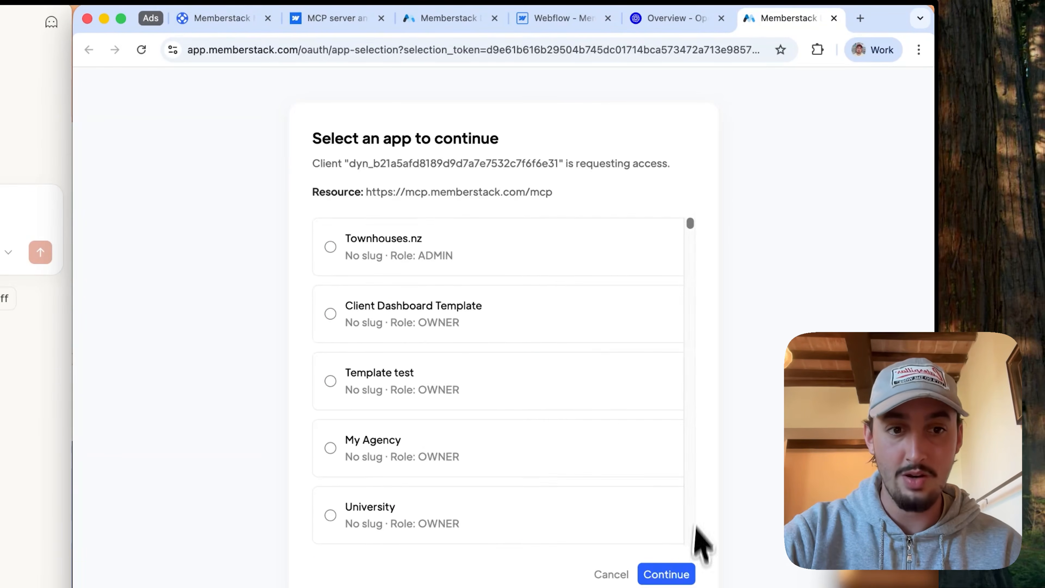
left_click(663, 574)
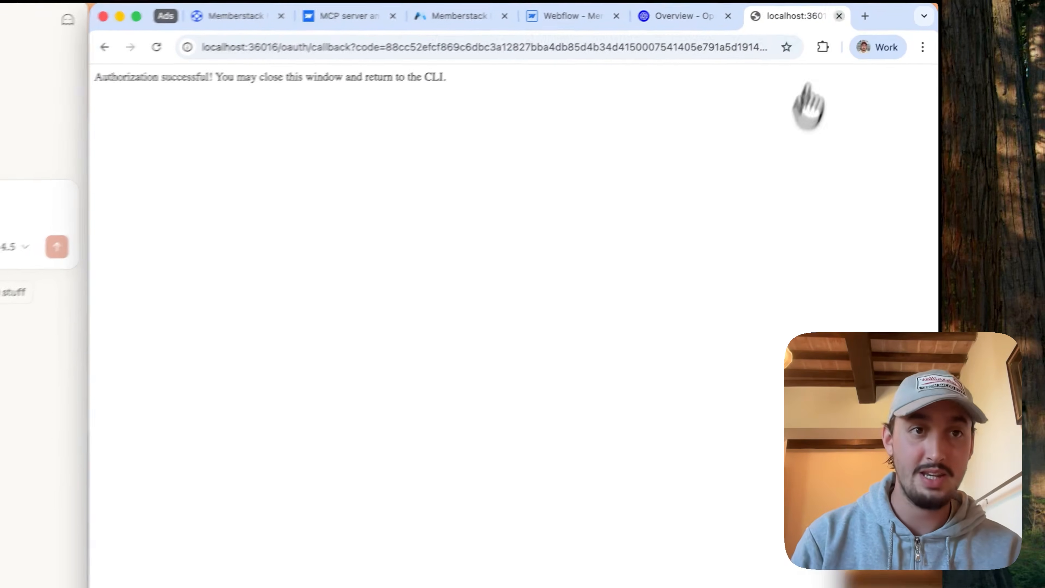
left_click(838, 16)
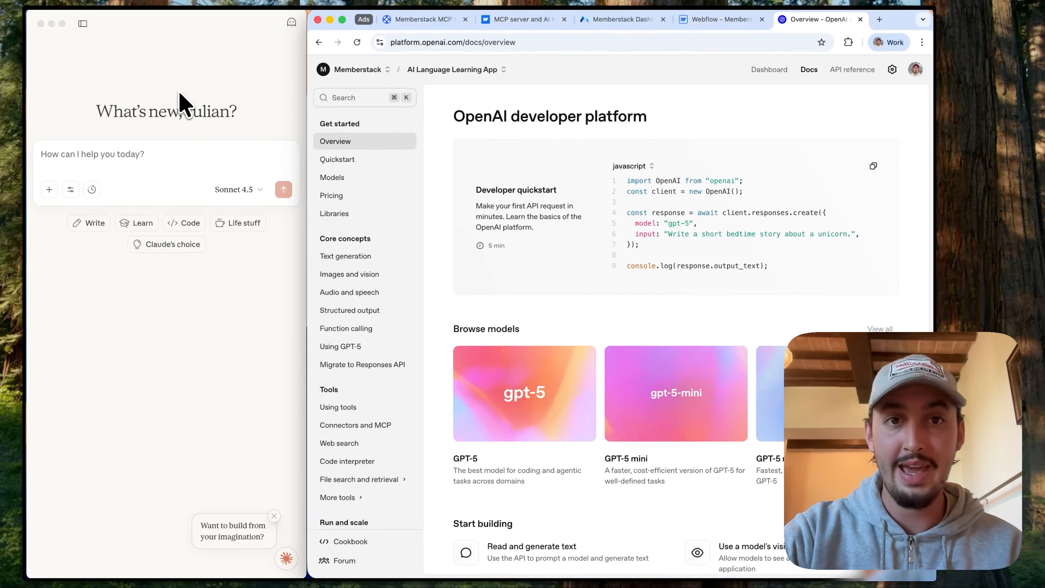
Step: With the Webflow site open in the browser, restart Claude and check its memberstack and webflow connectors
left_click(182, 102)
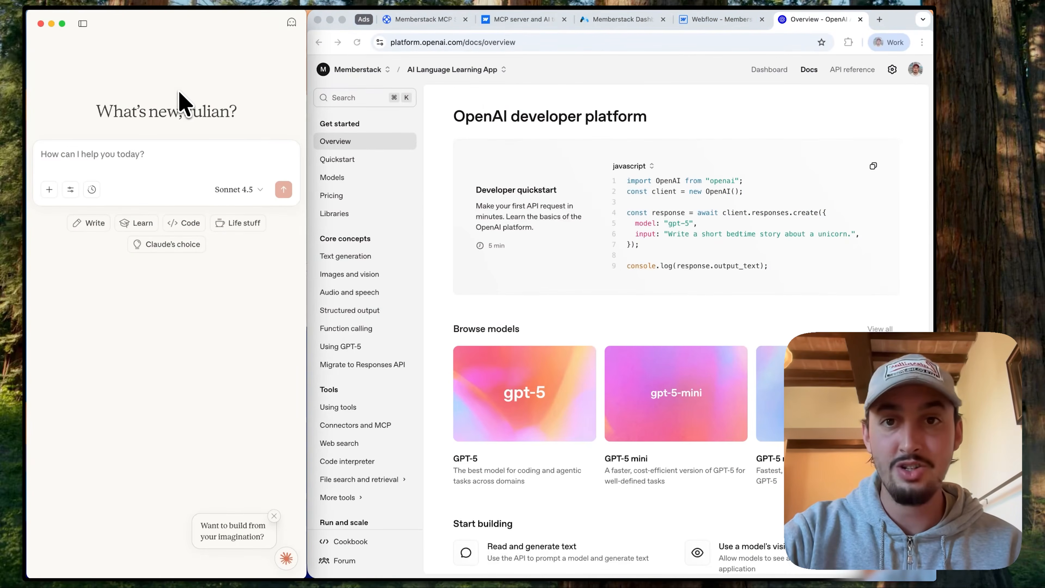
left_click(704, 21)
left_click(91, 74)
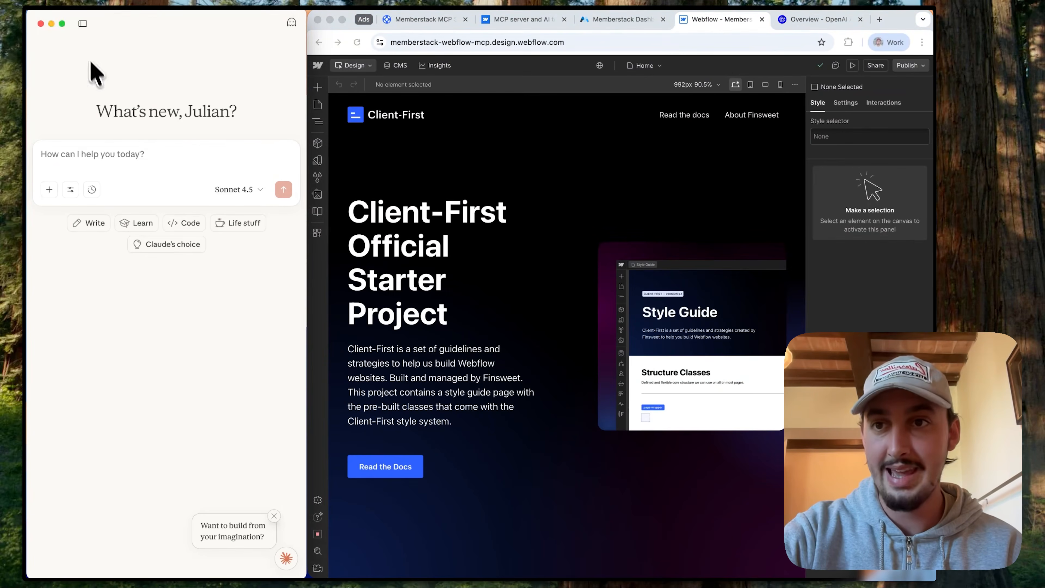
left_click(70, 6)
left_click(76, 130)
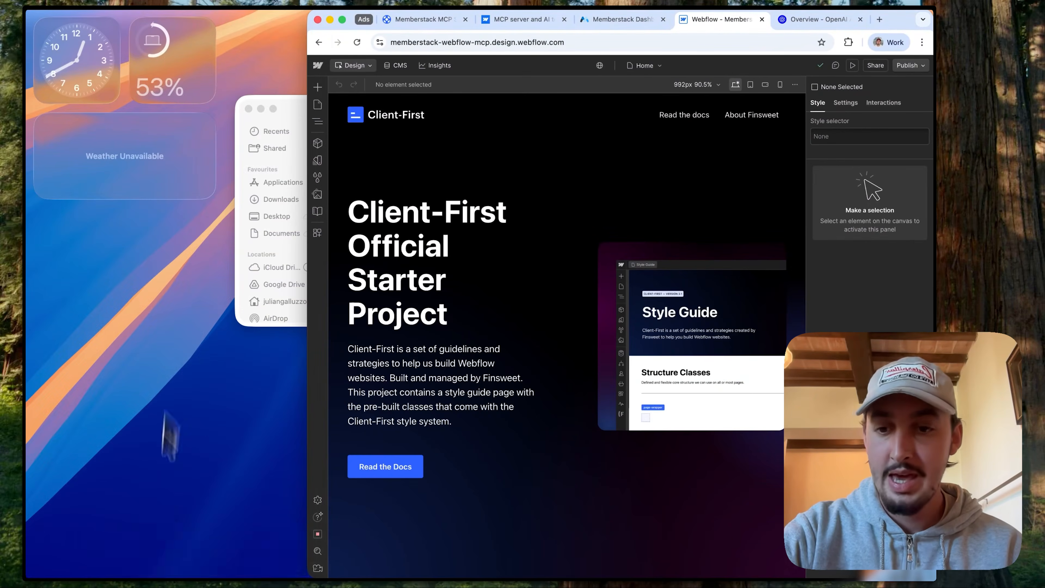
left_click(162, 564)
type("c")
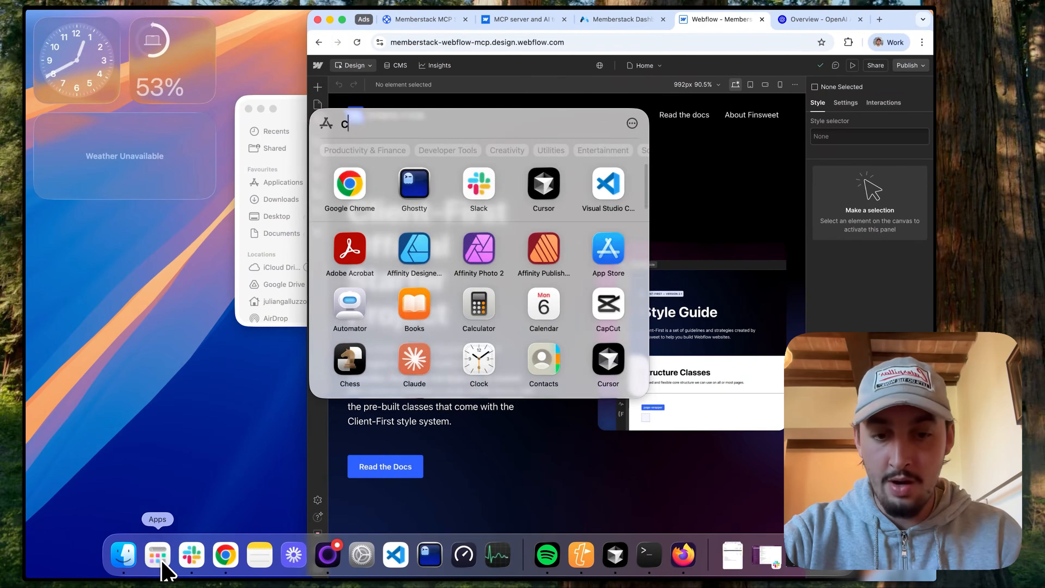
type("laude")
key("Return")
left_click(73, 188)
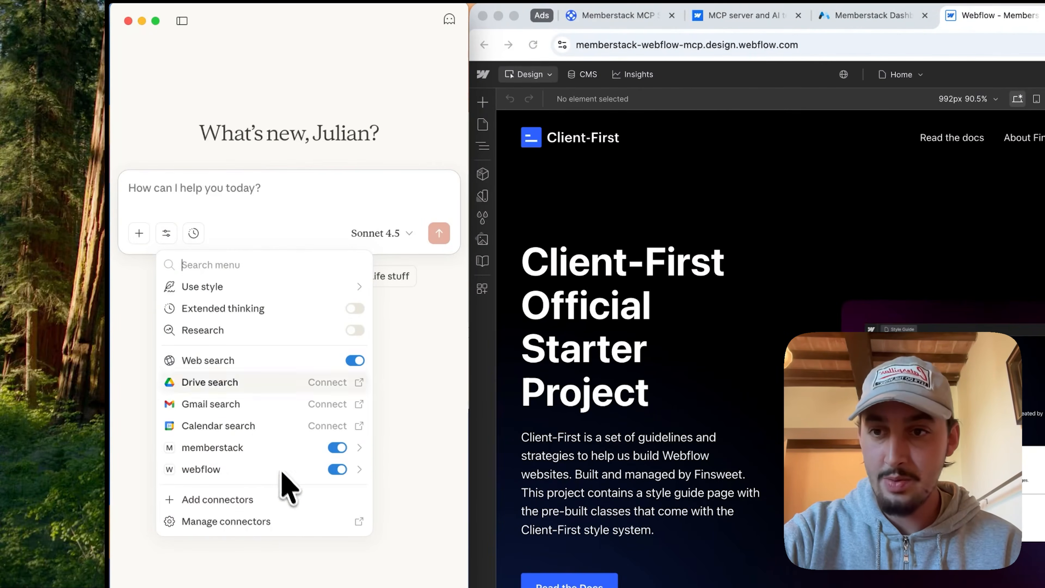
left_click(226, 205)
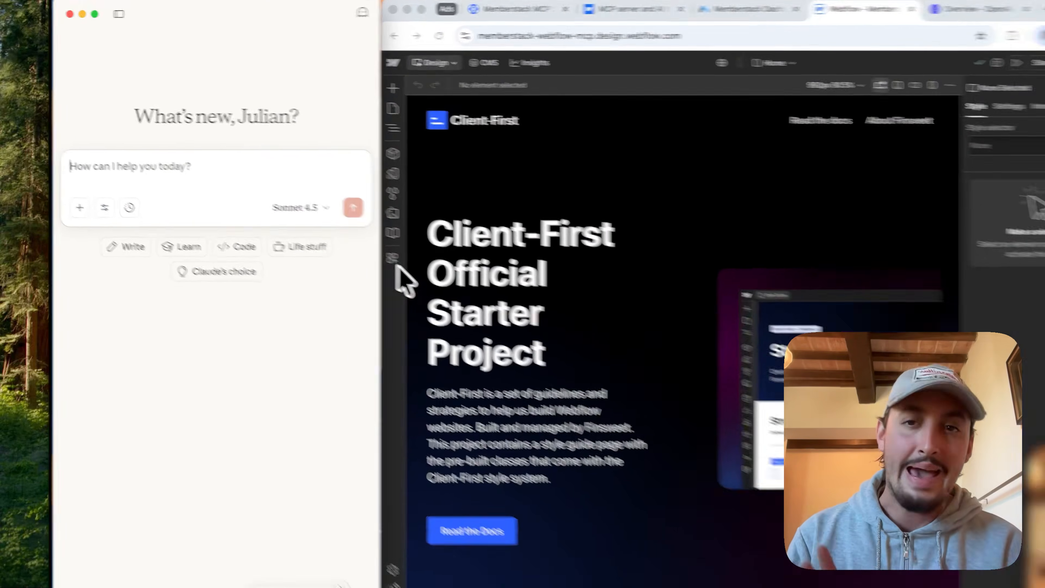
Step: Launch the Webflow MCP Bridge App from the Webflow site's connected apps
left_click(393, 271)
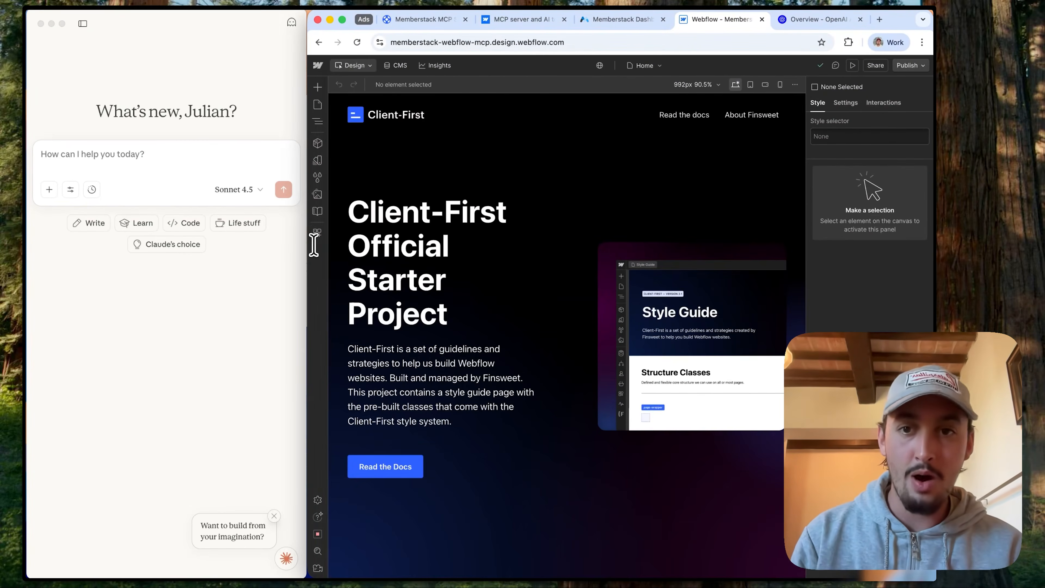
left_click(318, 233)
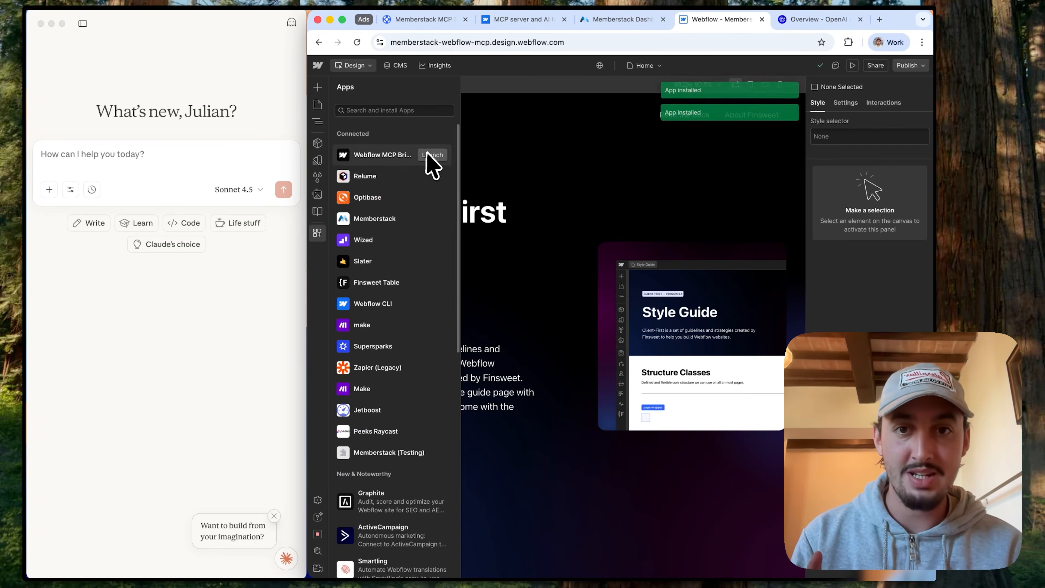
left_click(430, 154)
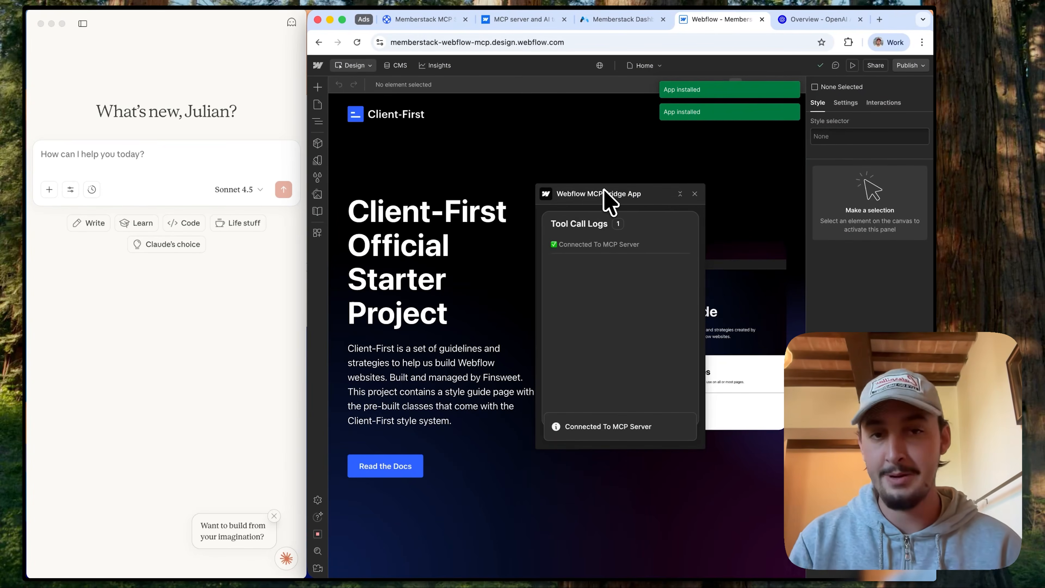
Step: Ask Claude "are you connected to both the memberstack and the webflow mcp"
left_click(120, 176)
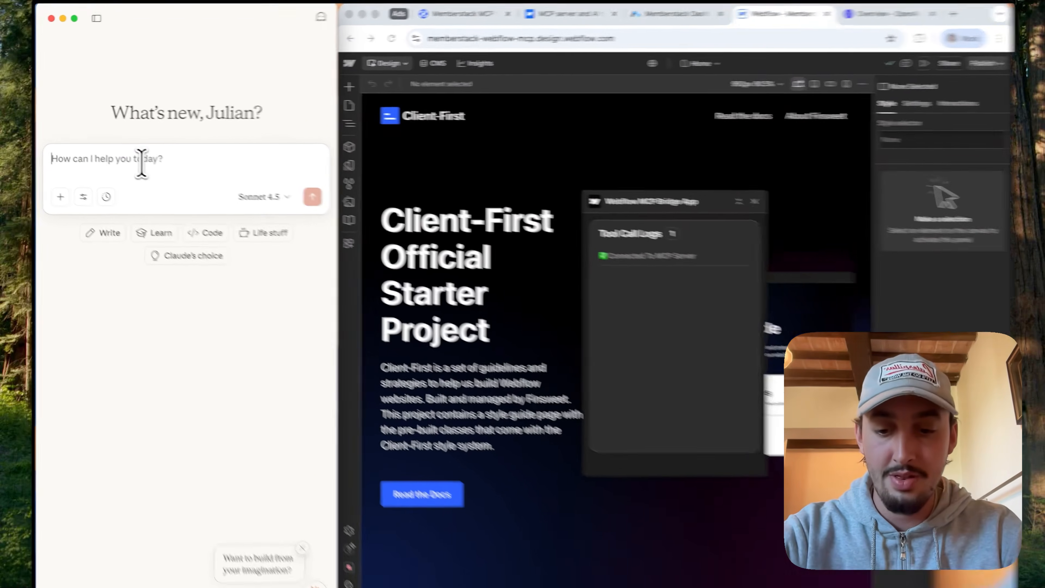
type("are you connected to both the memberstack and the webflow mcp")
left_click(439, 240)
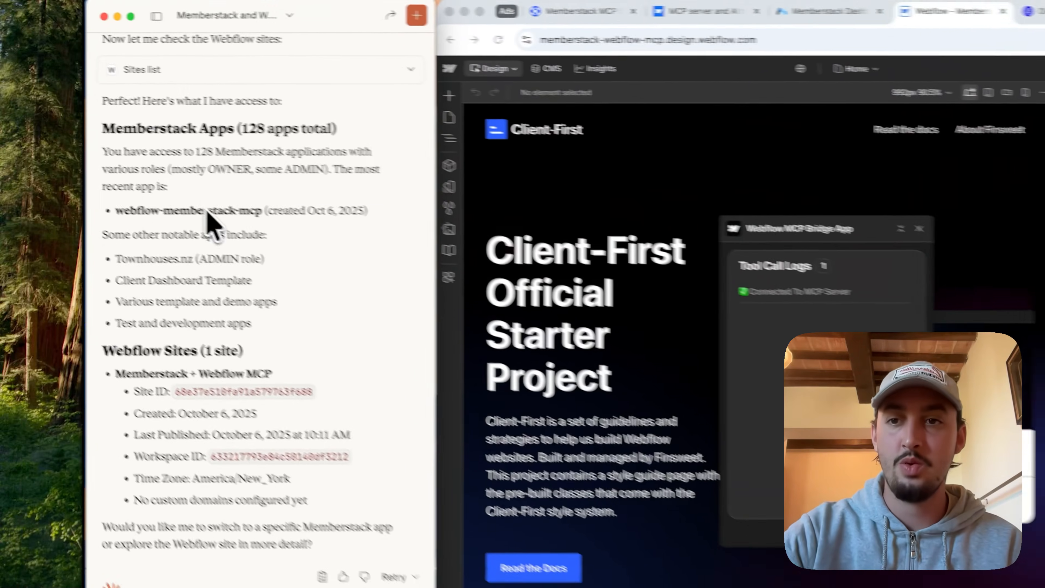
Step: Start a Claude reply reading "only work with this webflow-memberstack-mcp (created Oct 6, 2025)", followed by blank lines for more instructions
triple_click(121, 178)
key("super+c")
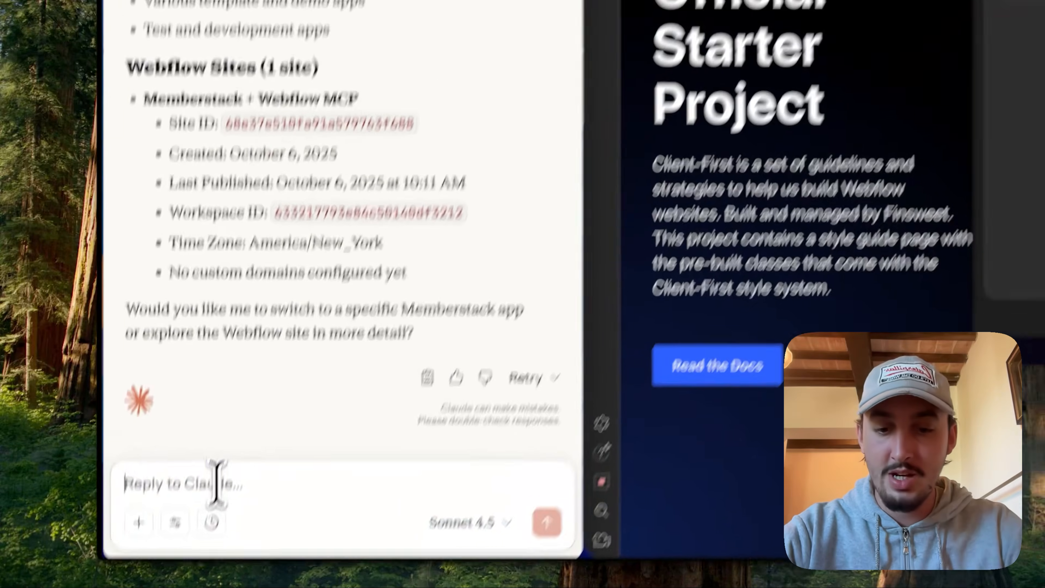
left_click(215, 483)
type("only work with")
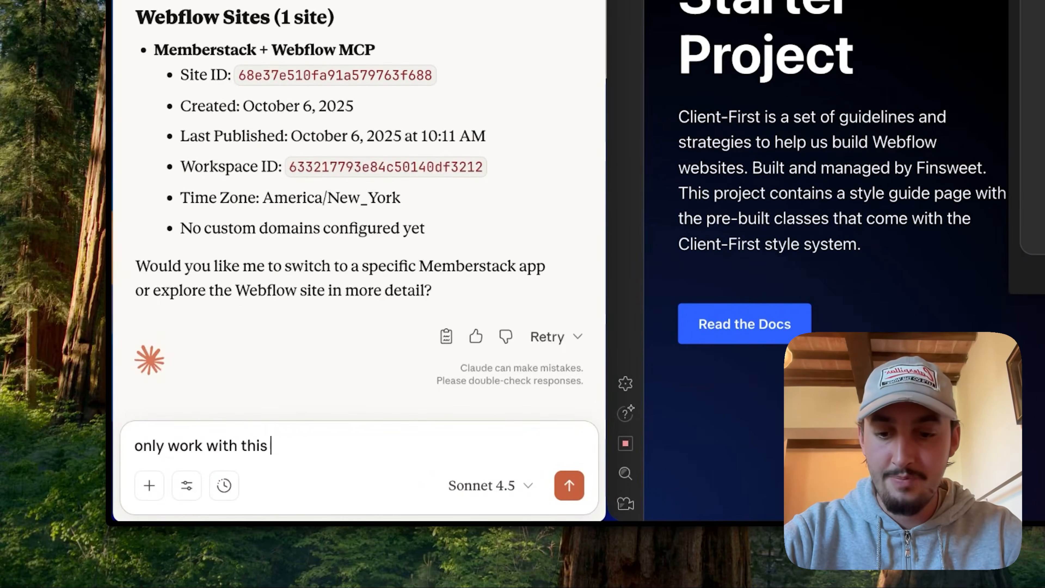
type(" this")
key("super+v")
key("shift+Return")
key("shift+Return")
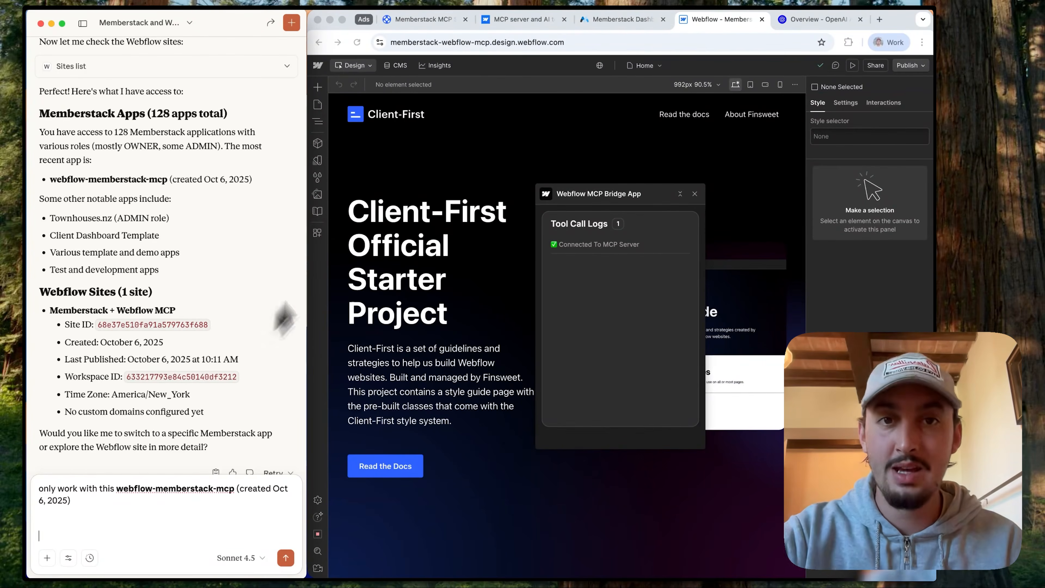
Step: Copy the Webflow install code from the Memberstack dashboard's Global Settings and return to the Webflow Designer
left_click(617, 19)
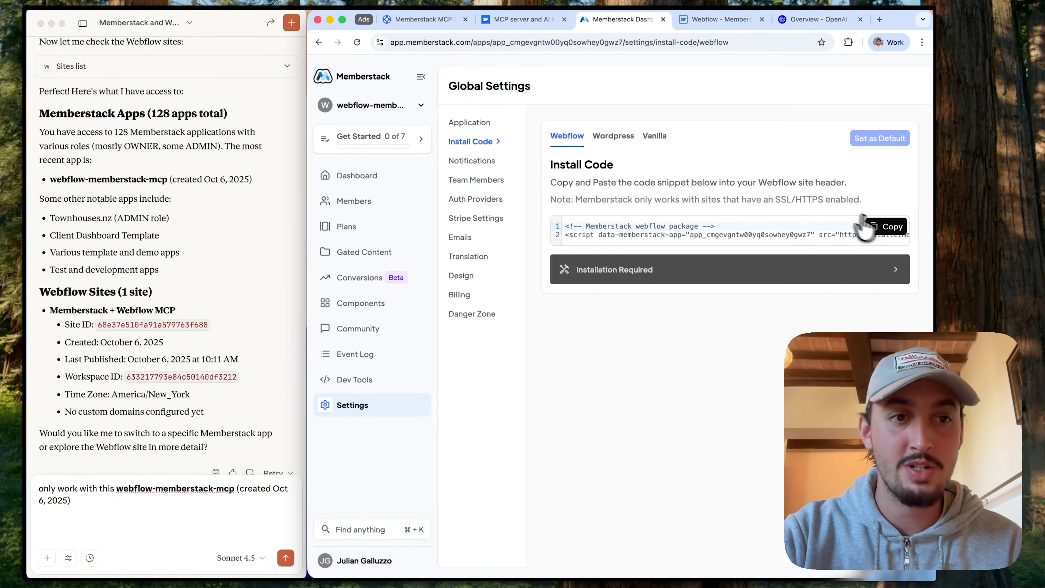
left_click(880, 227)
left_click(699, 20)
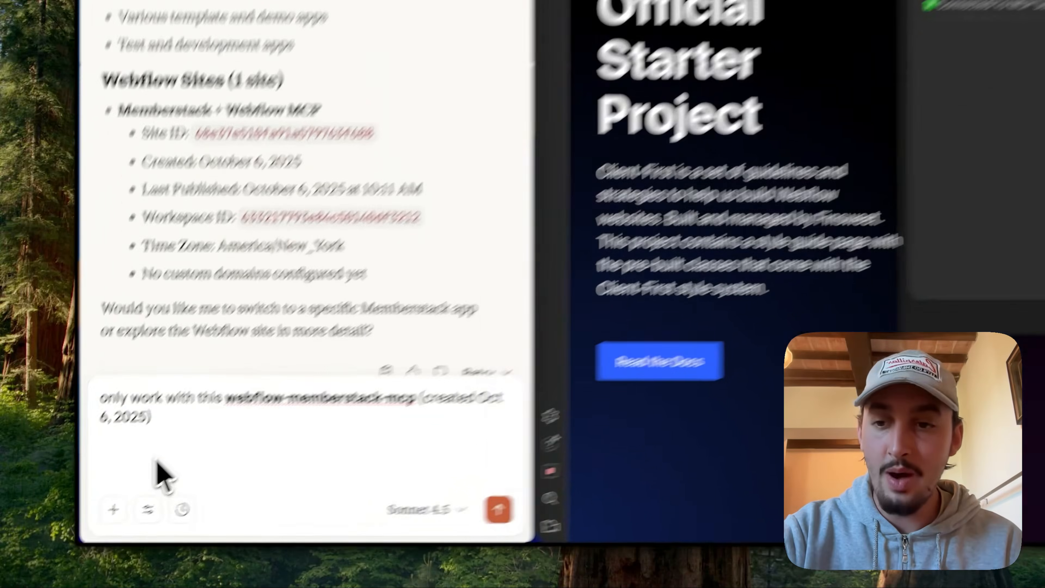
Step: Paste the copied Memberstack Webflow package script into the Claude reply, followed by a blank line
left_click(78, 535)
key("super+v")
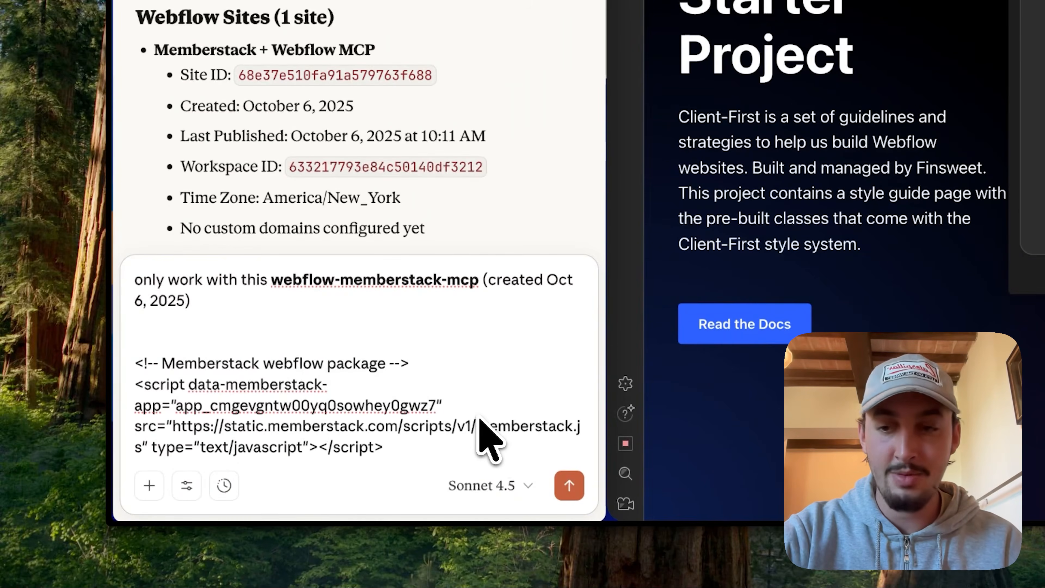
key("shift+Return")
key("shift+Return")
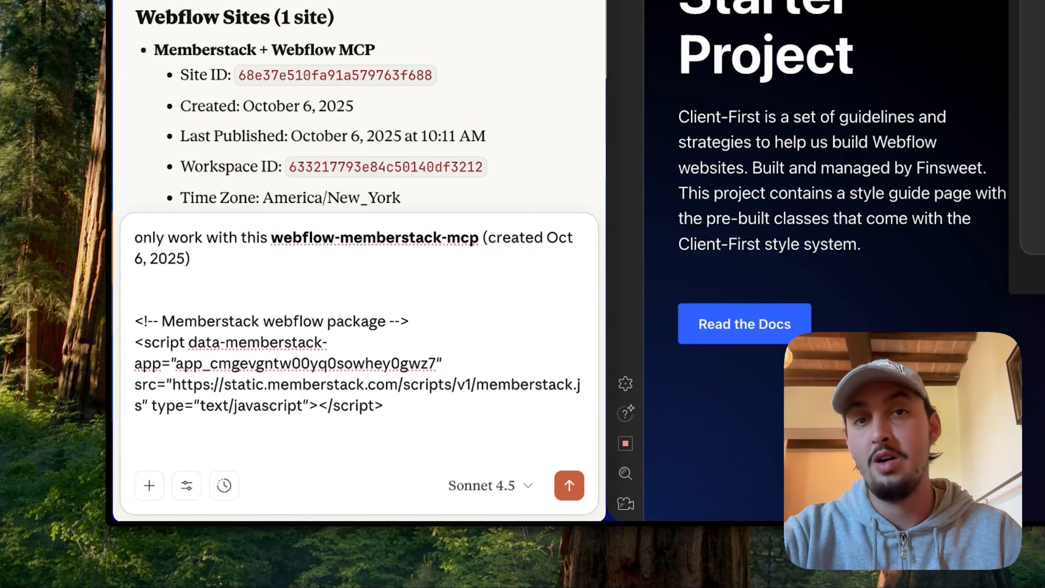
Step: Finish and send the Claude message with "can you install the membersstack script in my webflow site head?"
type("can you install the webf")
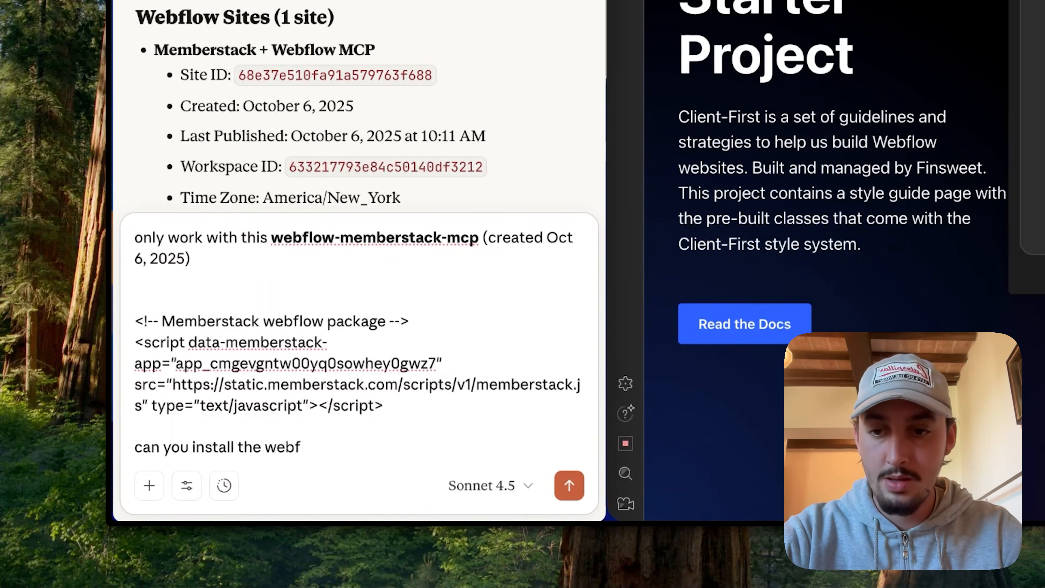
key("BackSpace")
key("BackSpace")
key("BackSpace")
key("BackSpace")
type("memberstack script in my webflow site head?")
key("Return")
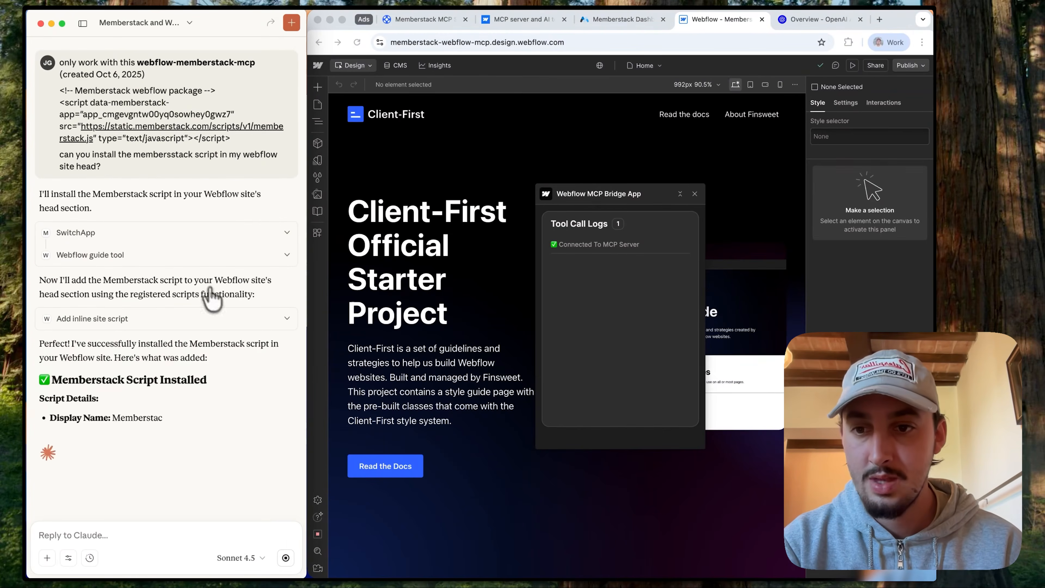
Step: Publish the Webflow site to its staging domain and check the live home page for the Memberstack script
left_click(910, 66)
left_click(874, 229)
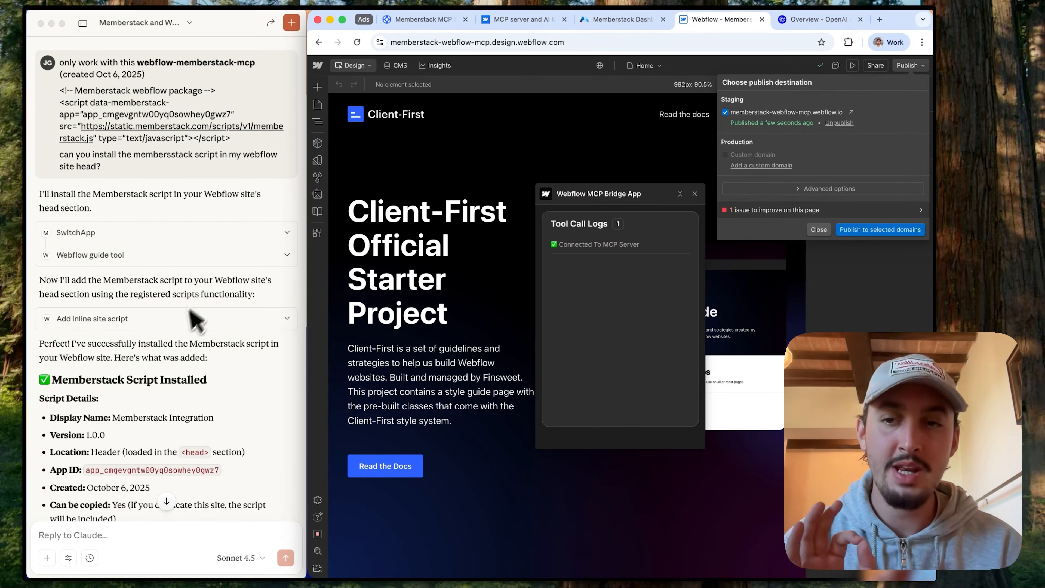
scroll(181, 403, "down", 3)
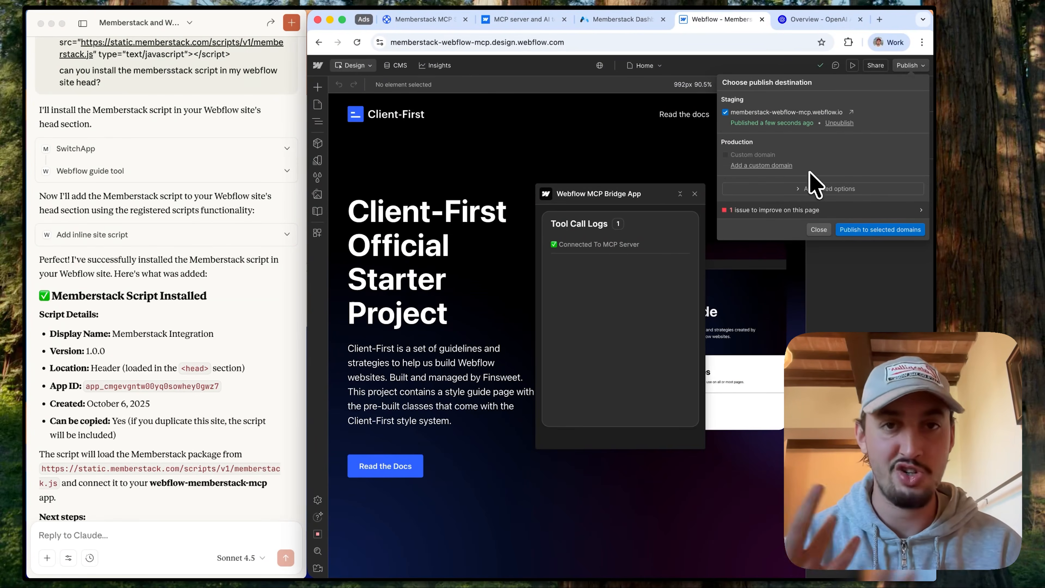
left_click(851, 113)
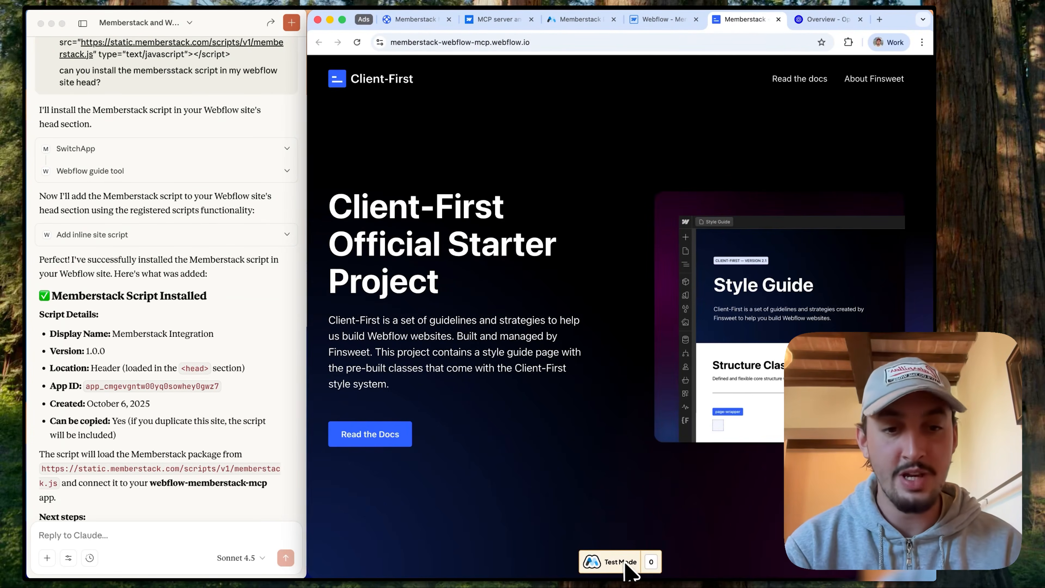
scroll(620, 561, "up", 5)
scroll(622, 570, "down", 5)
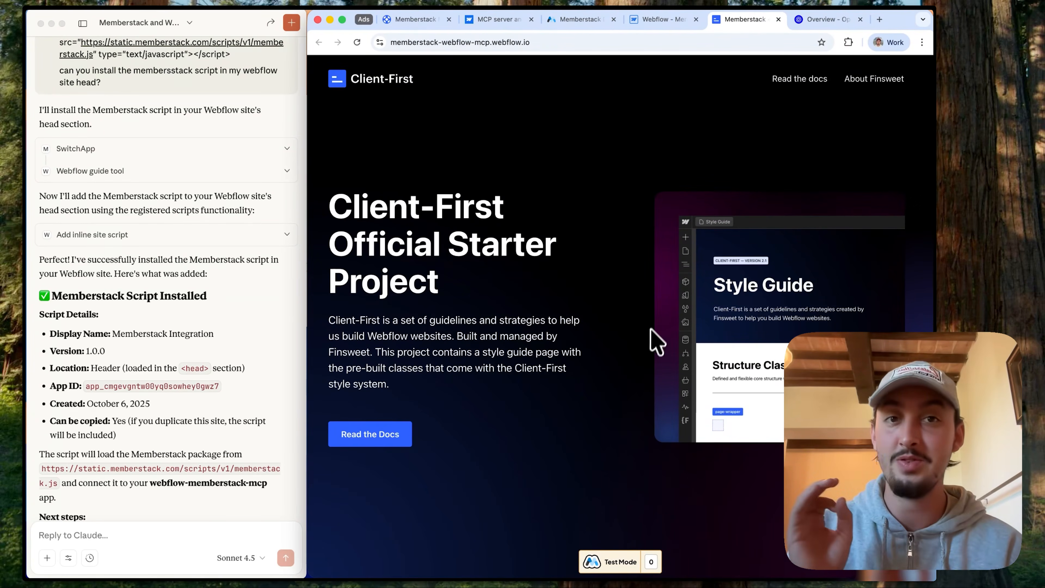
Step: Return to the Webflow Designer, open the Signup page and select its section_auth element
left_click(654, 21)
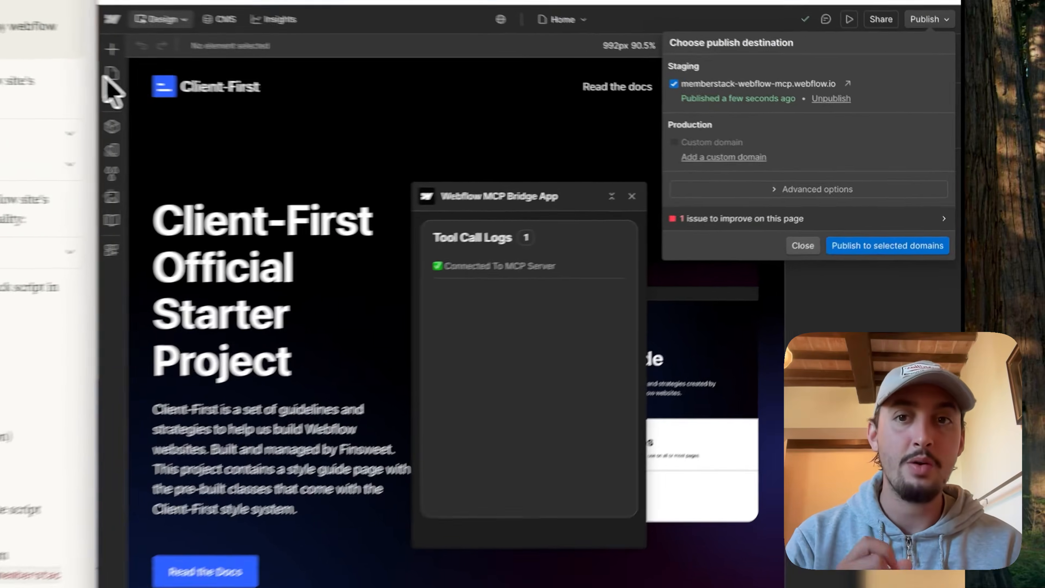
left_click(110, 77)
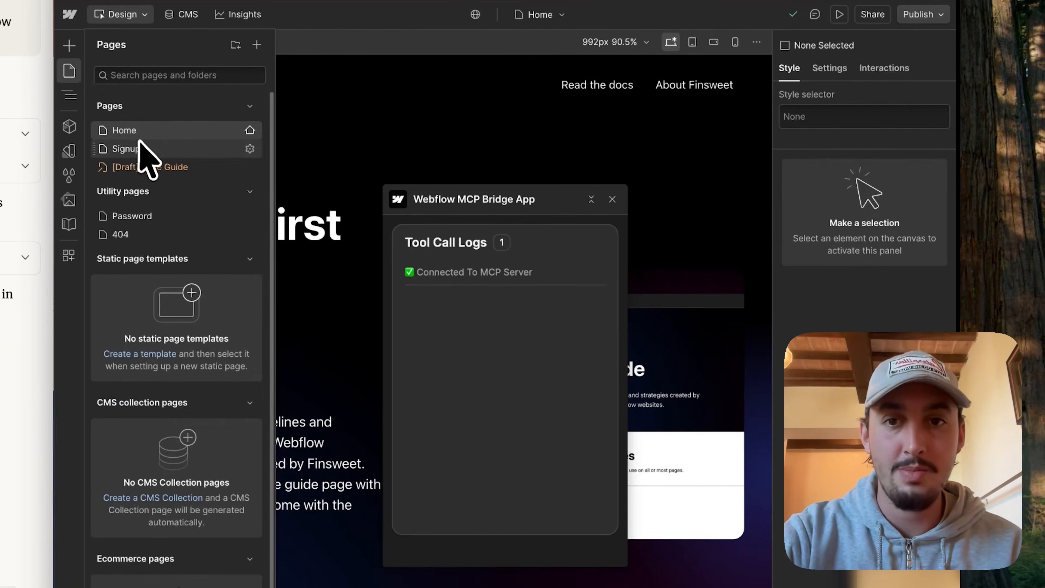
left_click(178, 143)
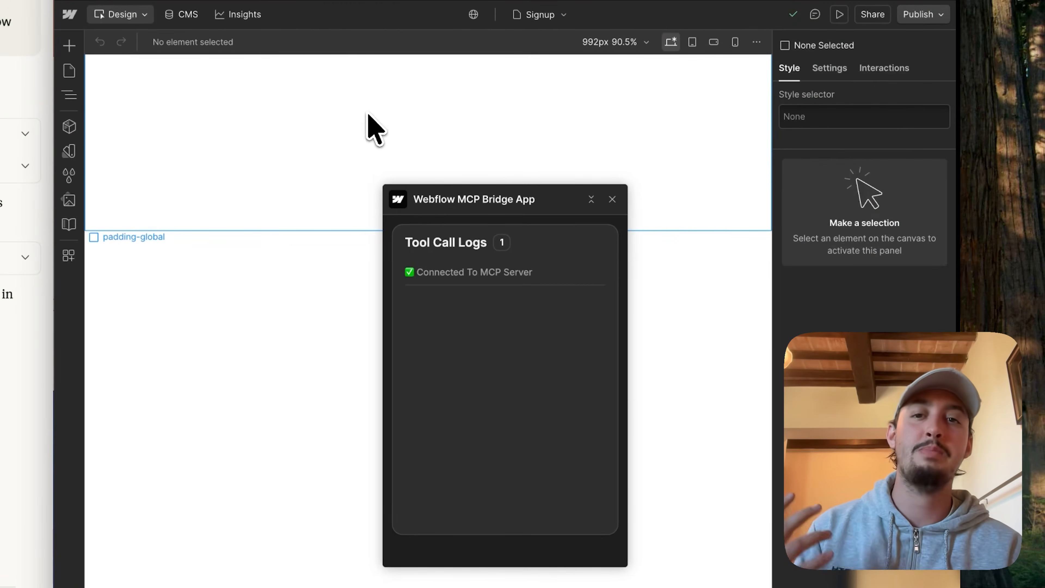
left_click(181, 117)
left_click(69, 95)
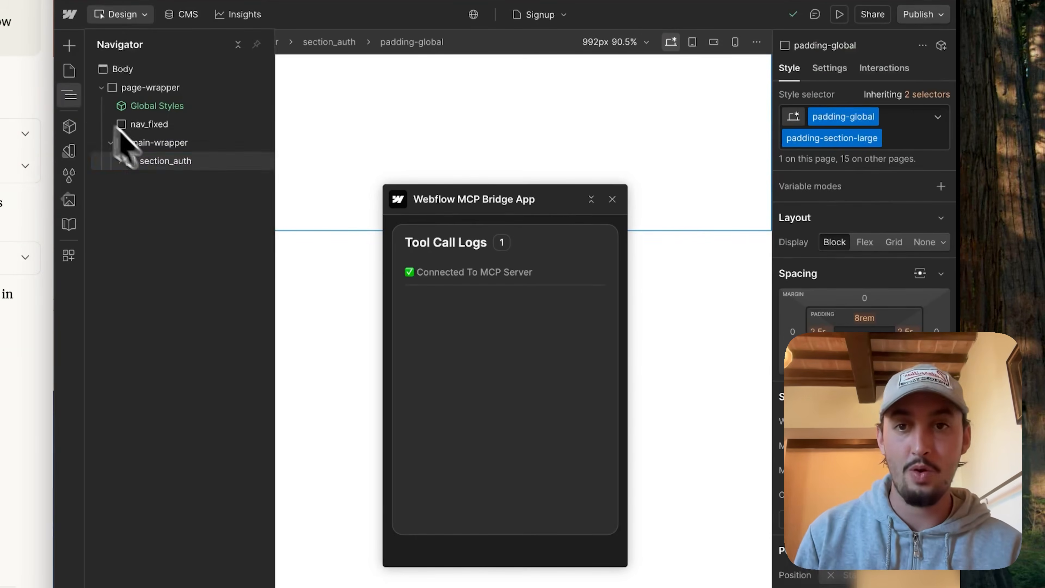
left_click(166, 160)
left_click(73, 98)
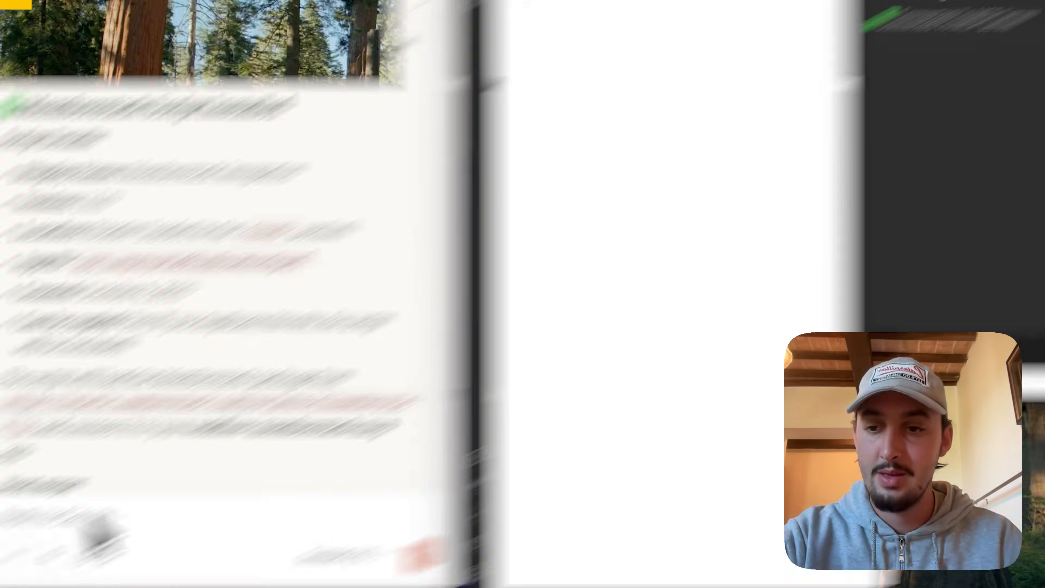
Step: Ask Claude "i have the signup page open, can you please make me a memberstack signup form using client first? Use my existing styles where possible."
left_click(98, 532)
type("i have the signup page open, can you please make me a ")
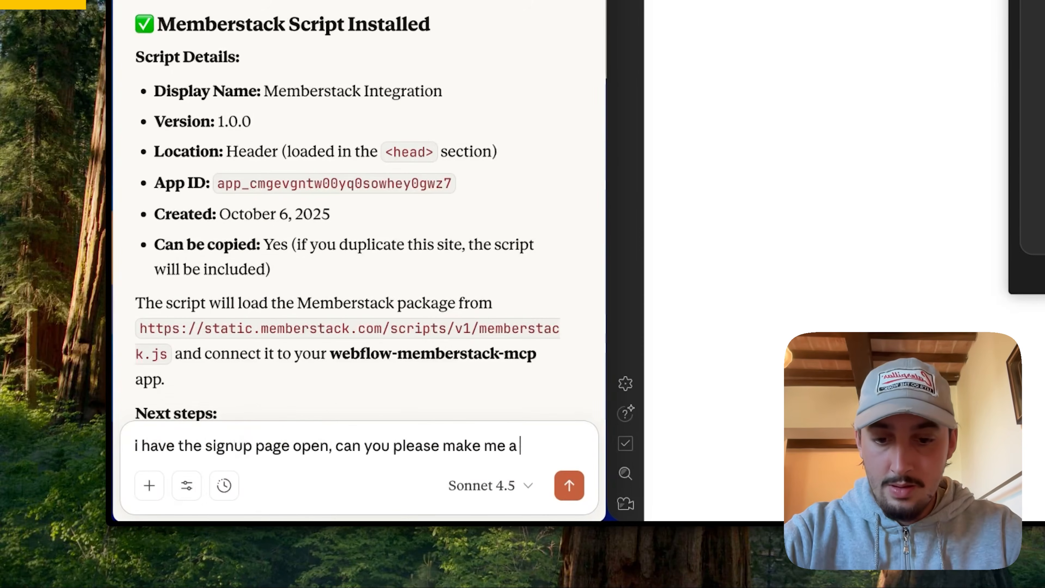
type("memberstack signup form using client first? Use my existing styles where possible. Also make s")
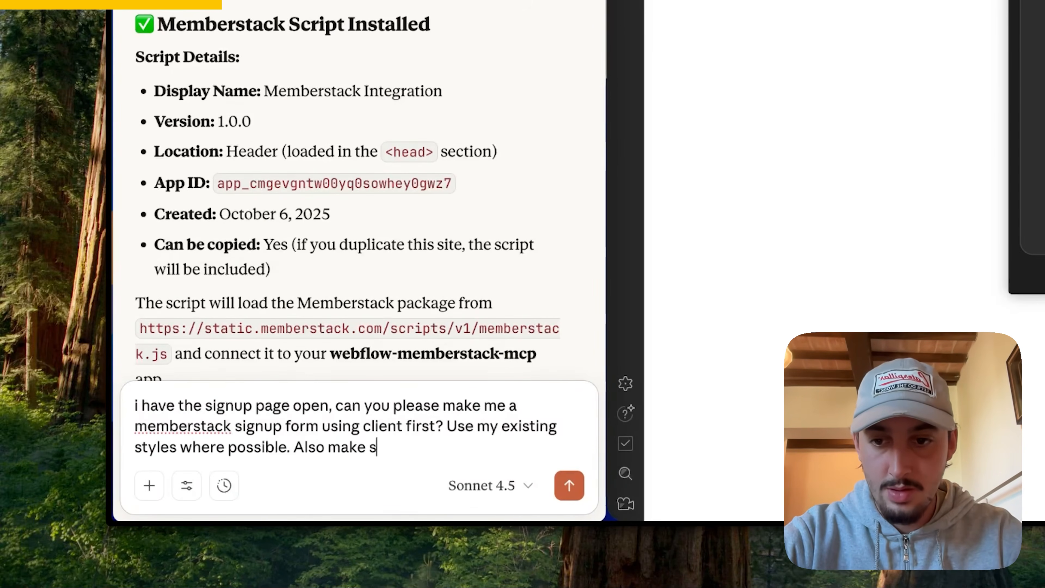
left_click(569, 485)
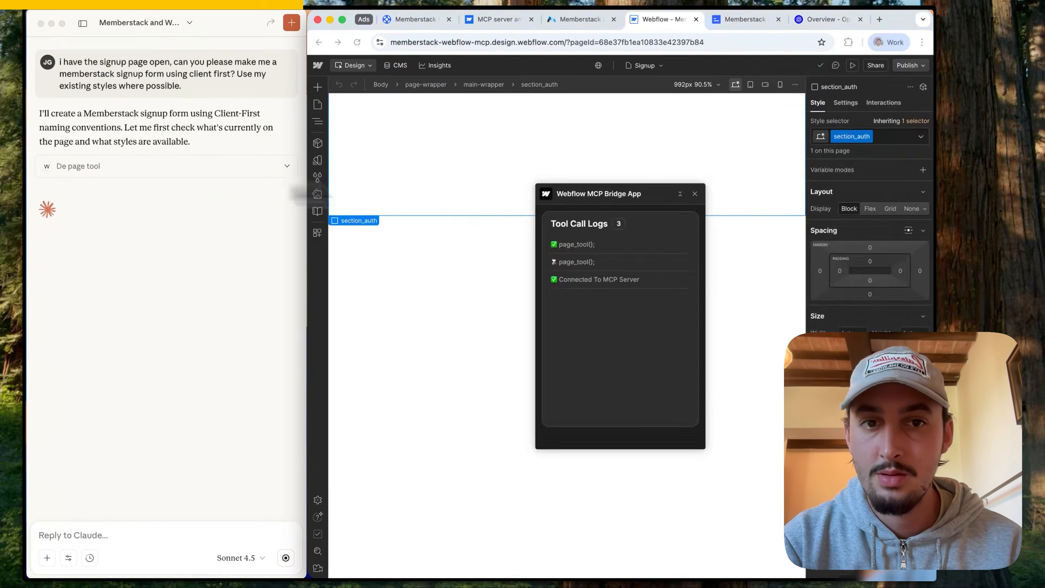
Step: Tell Claude "replace the button here with a custom element button - this one you made won't work. also i dont need the link below the form."
left_click_drag(401, 324, 760, 310)
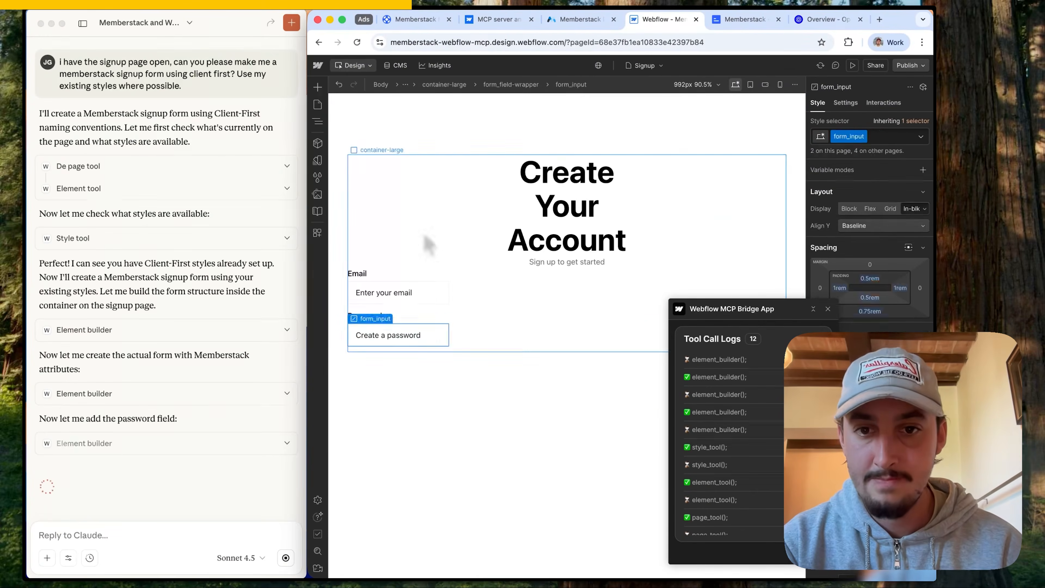
left_click(318, 122)
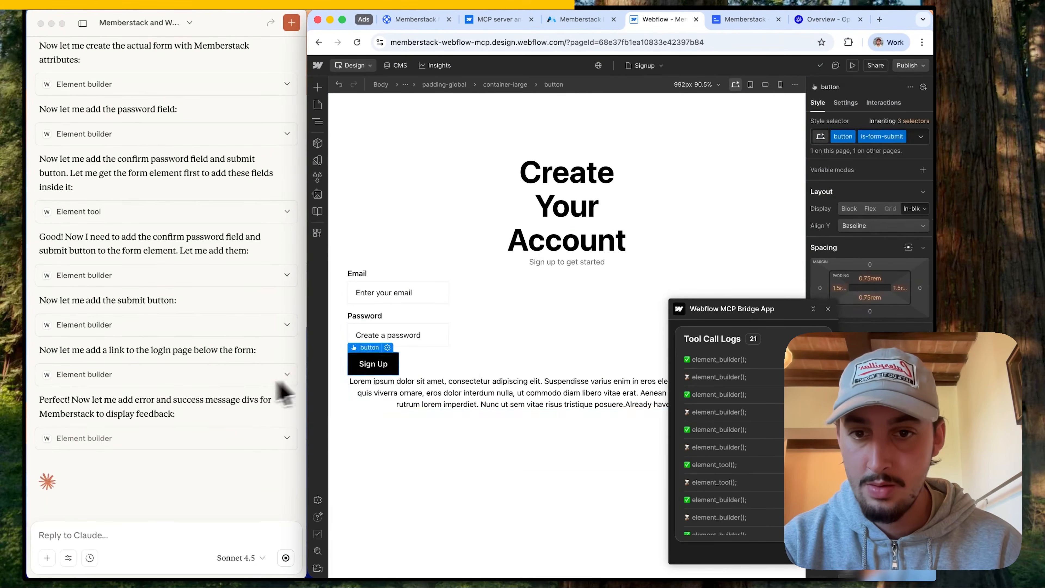
left_click(98, 534)
type("replace the button here with a custom element button - this one you made won't work. a")
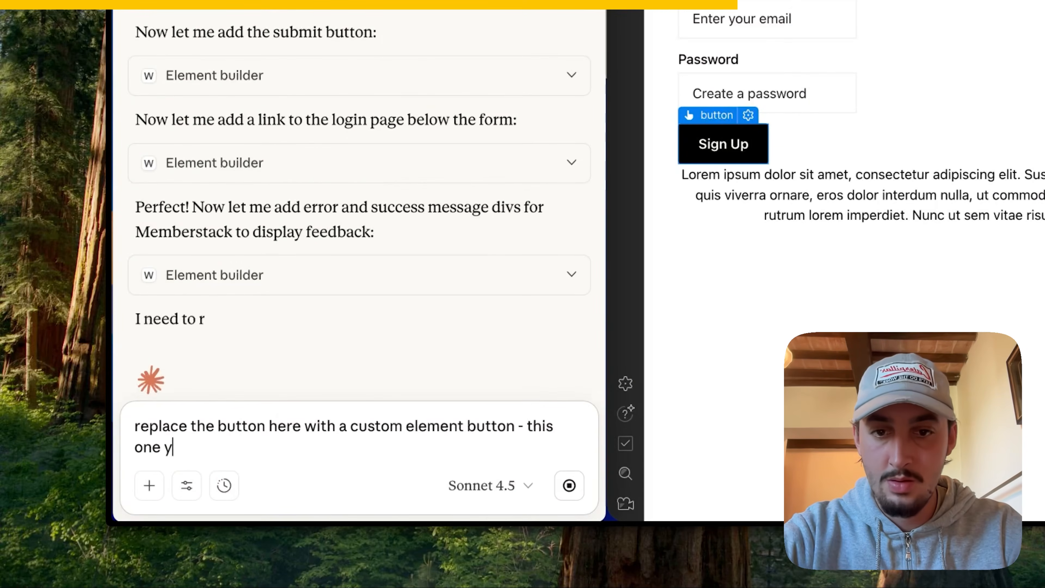
type("lso i dont need the link below the form.")
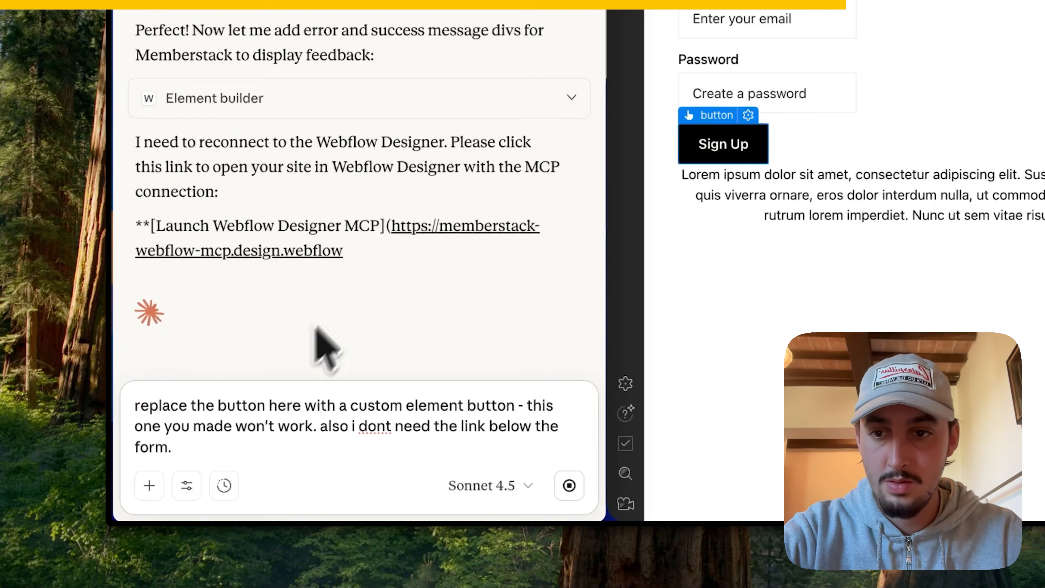
key("Return")
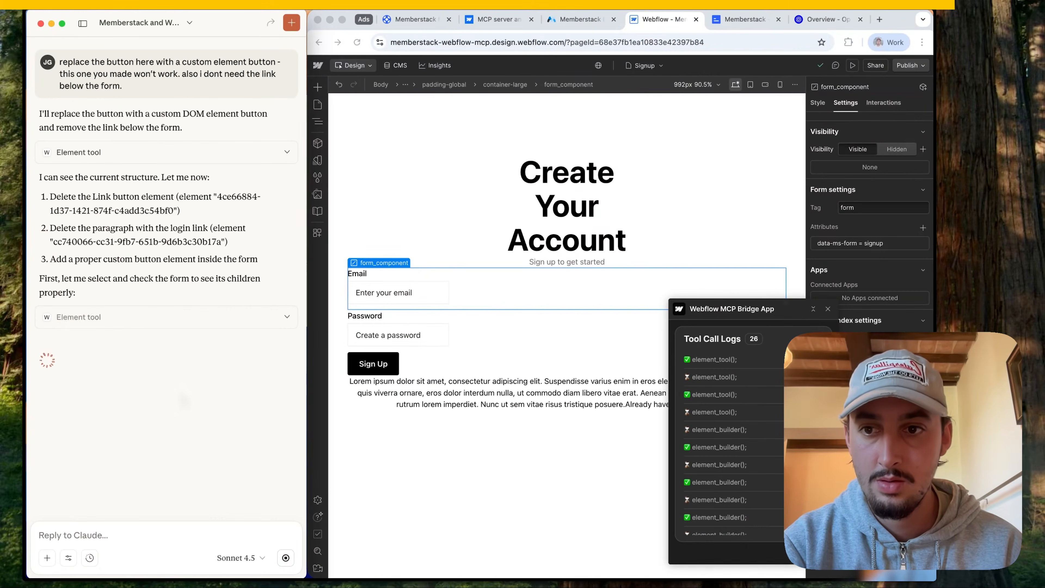
Step: Tell Claude "i dont need a confirm password field" and inspect the attributes of the email and password inputs
type("i dont need a confirm password field")
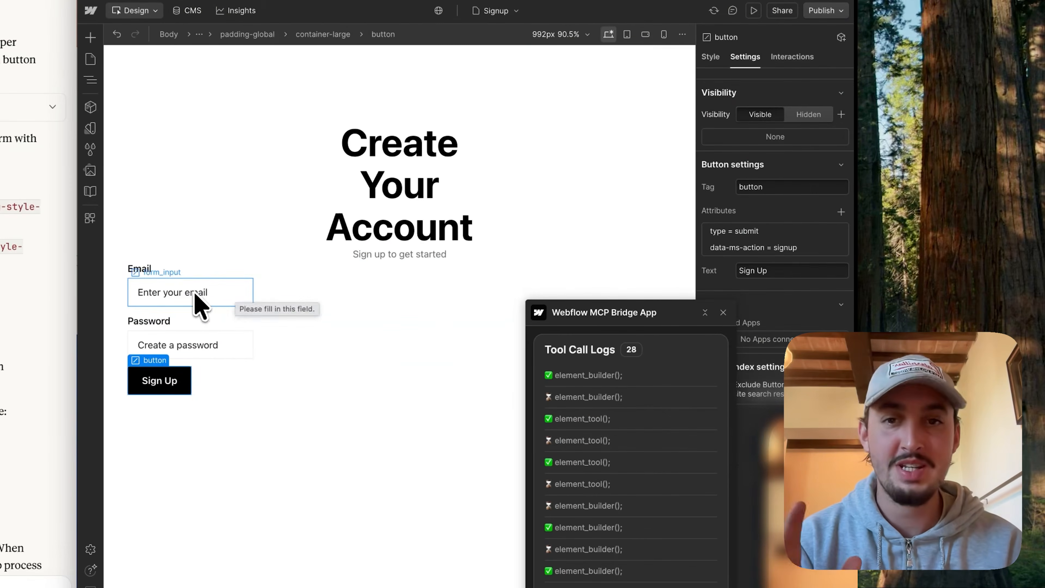
left_click(197, 300)
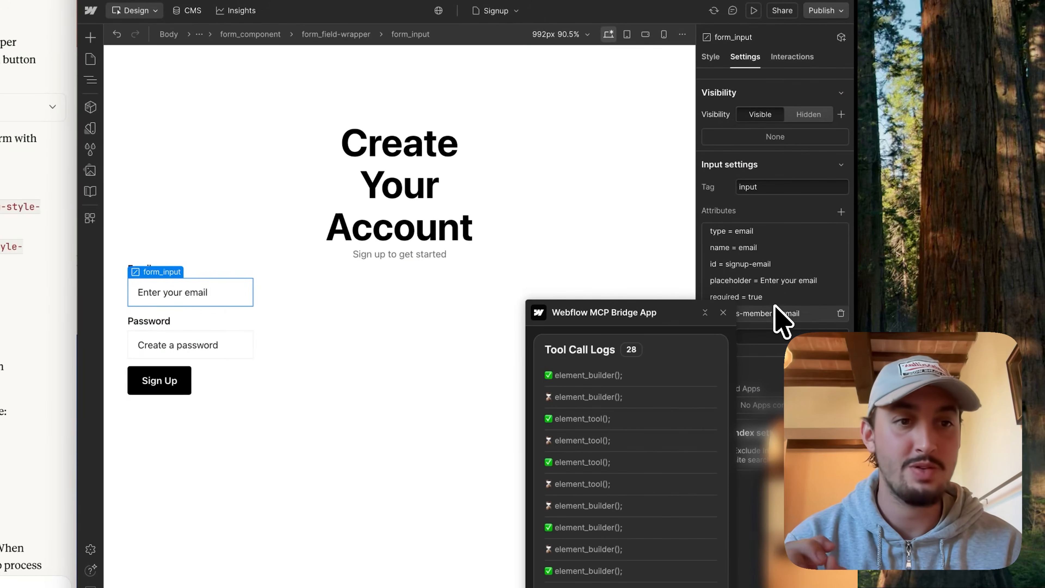
left_click(146, 346)
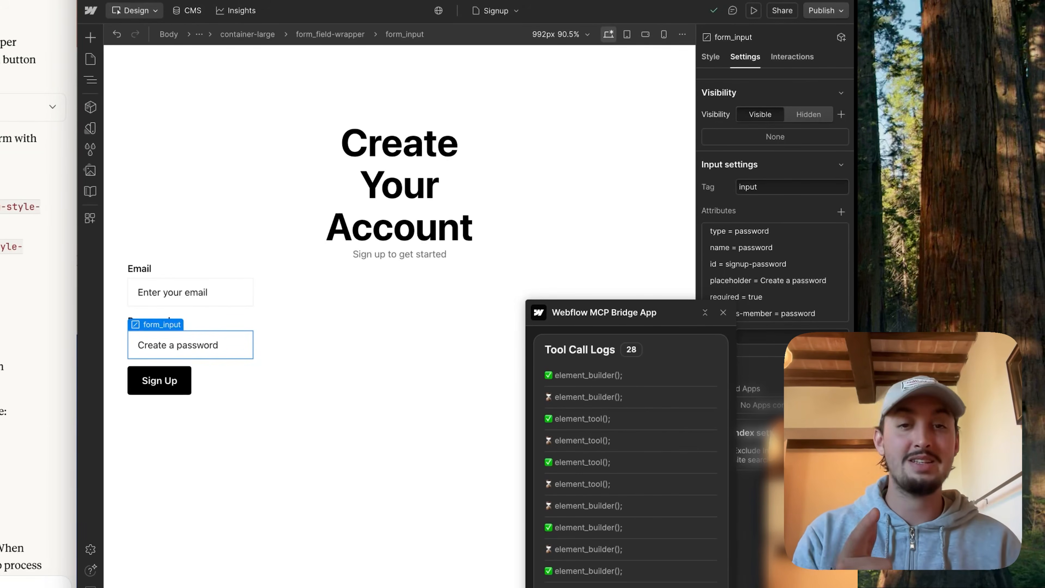
Step: Replace the form container's container-large class with container-small
left_click(283, 267)
left_click(710, 57)
left_click(814, 99)
type("container-small")
key("Return")
Step: Set the Sign Up button's width to 100% and move the heading directly into container-small above a new spacer-large block
left_click(214, 380)
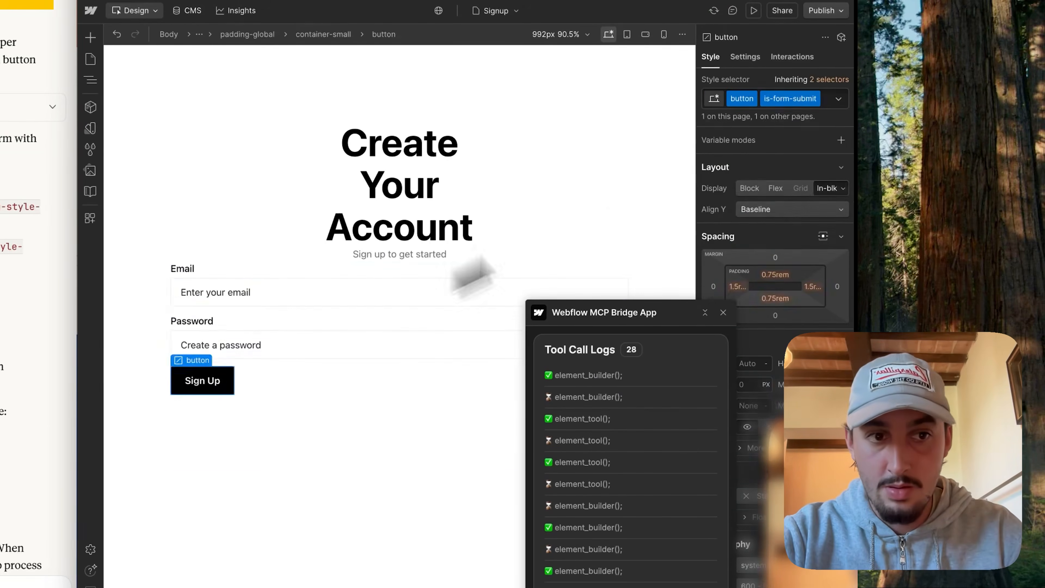
left_click(399, 218)
left_click(90, 80)
left_click_drag(212, 200, 194, 176)
key("super+Return")
type("spacer-large")
key("Return")
left_click(91, 80)
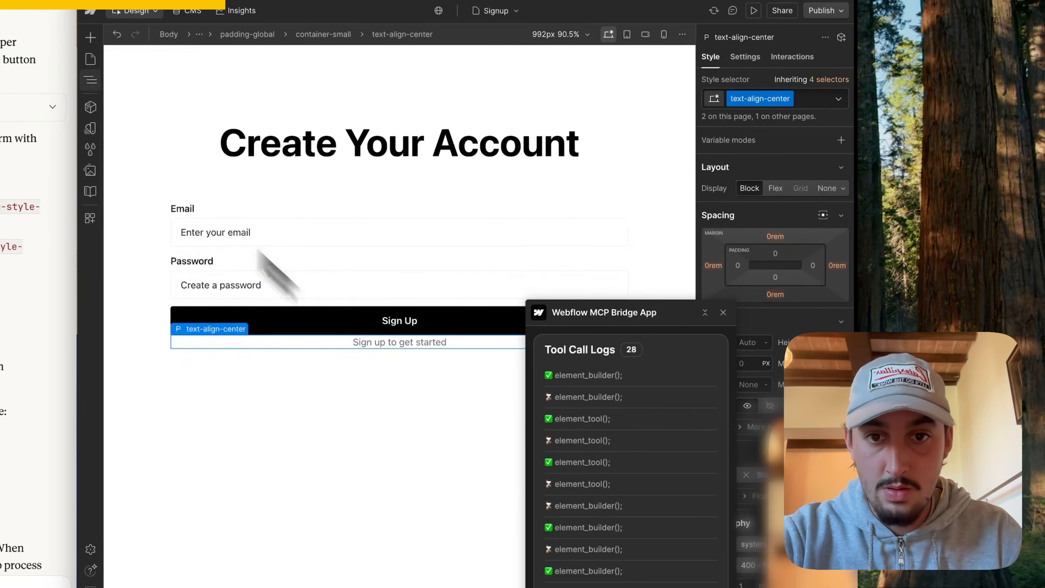
Step: Move the "Sign up to get started" text under the heading and add spacer-small blocks above it and above the Sign Up button
left_click_drag(399, 342, 399, 181)
left_click(399, 142)
left_click(90, 79)
key("super+e")
left_click_drag(191, 405, 210, 364)
type("spacer-small")
key("Return")
left_click(246, 148)
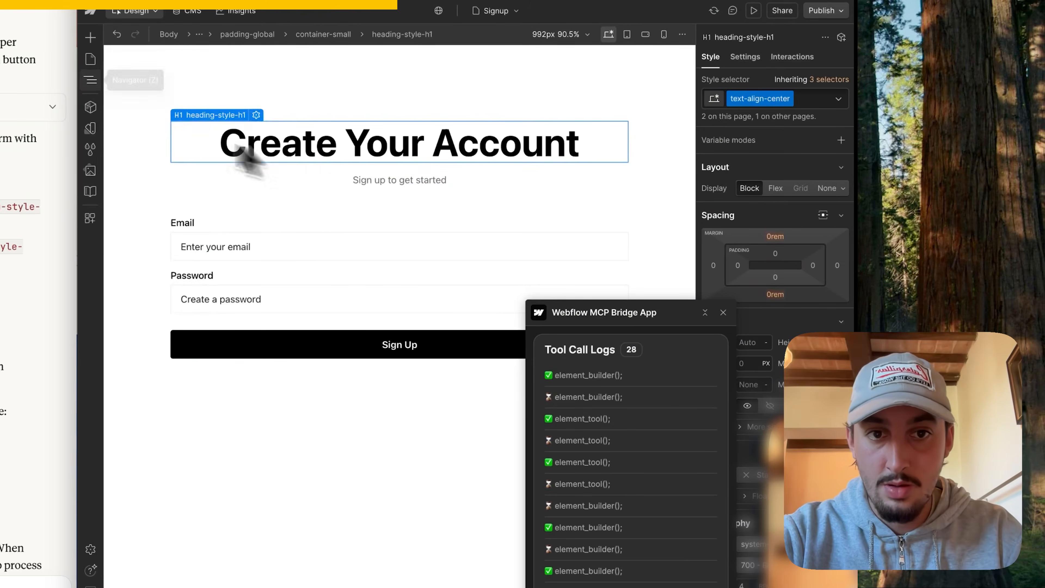
Step: Add an auth_card-wrapper block inside container-small and nest the heading, text, spacers, form fields and button in it
key("super+Return")
type("auth_card-wrapper")
key("Return")
left_click_drag(191, 405, 193, 176)
left_click_drag(197, 216, 208, 238)
left_click_drag(187, 311, 217, 305)
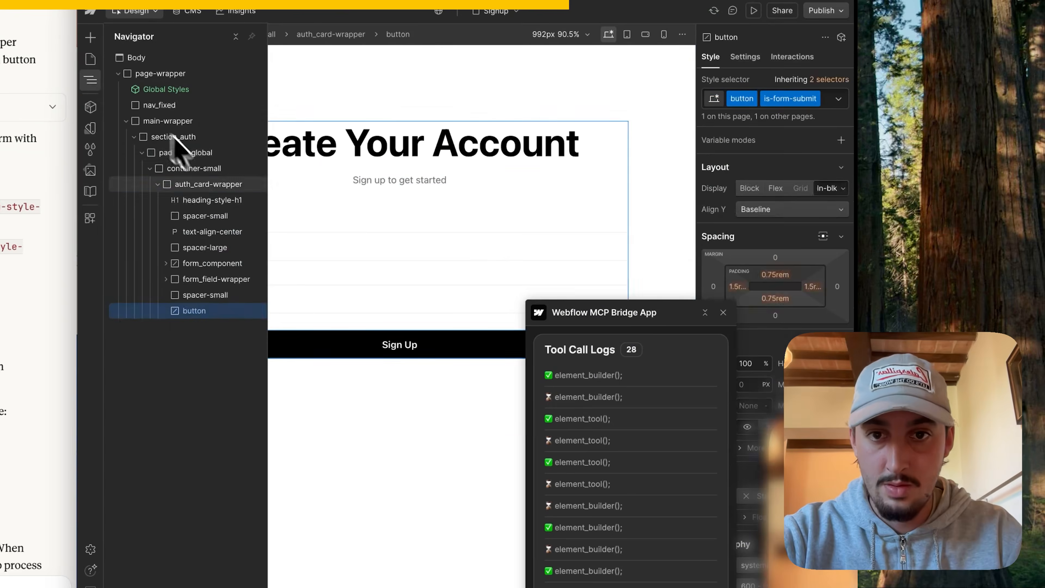
Step: Style auth_card-wrapper as a card with inner padding, a 1 px solid border, an outer shadow and rounded corners
left_click(203, 184)
scroll(776, 256, "down", 10)
left_click(814, 232)
left_click(794, 269)
left_click(840, 385)
left_click_drag(617, 313, 530, 312)
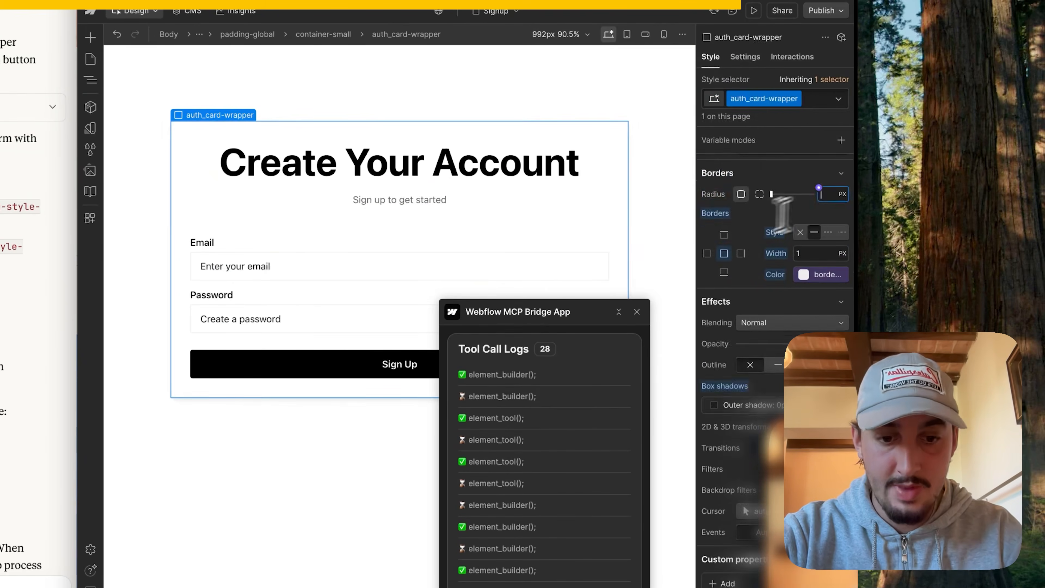
left_click(818, 189)
Step: Round the corners of the form input fields and the Sign Up button
left_click(399, 265)
left_click(819, 98)
key("BackSpace")
left_click(819, 99)
left_click(399, 364)
key("BackSpace")
key("super+z")
Step: Replace the "Create Your Account" heading's classes with a smaller heading style combined with text-align-center
left_click(398, 162)
left_click(823, 99)
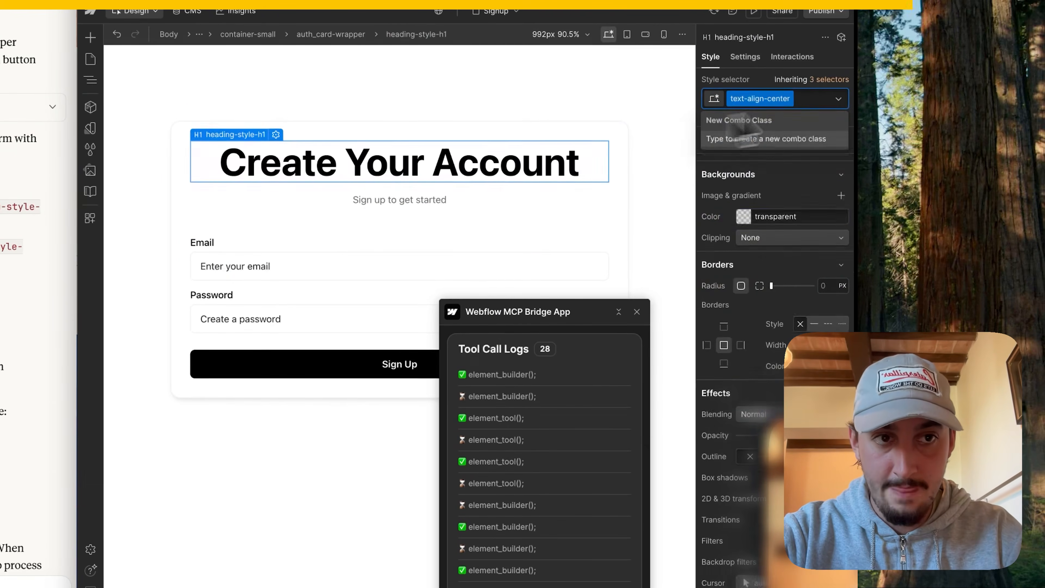
key("BackSpace")
key("BackSpace")
type("heading")
left_click(741, 237)
type("text")
left_click(751, 173)
left_click(662, 214)
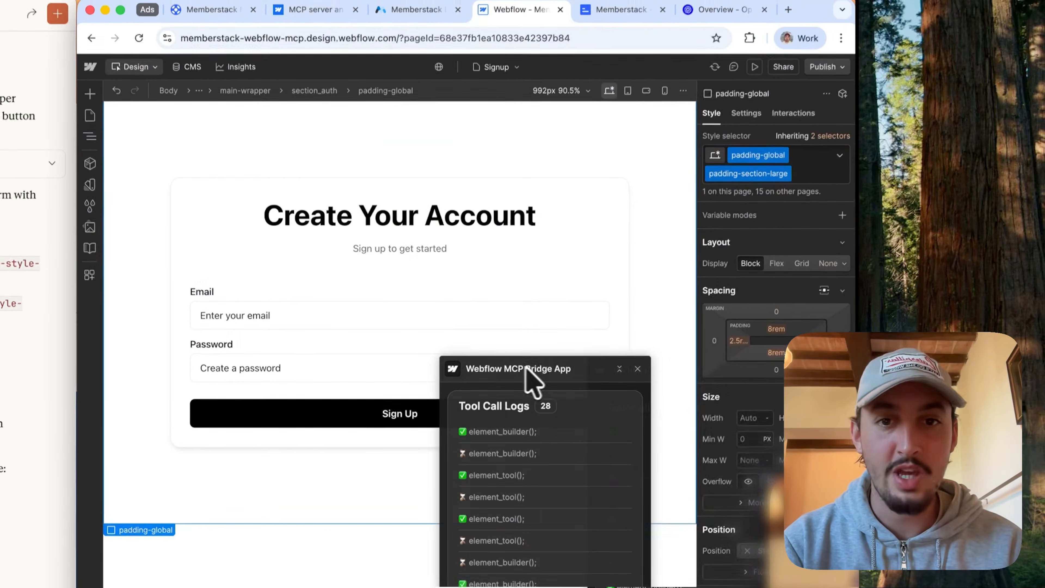
Step: Uncover the signup card, publish the updated site to memberstack-webflow-mcp.webflow.io and open the live signup page
left_click_drag(530, 311, 636, 314)
left_click_drag(646, 384, 684, 382)
left_click(321, 237)
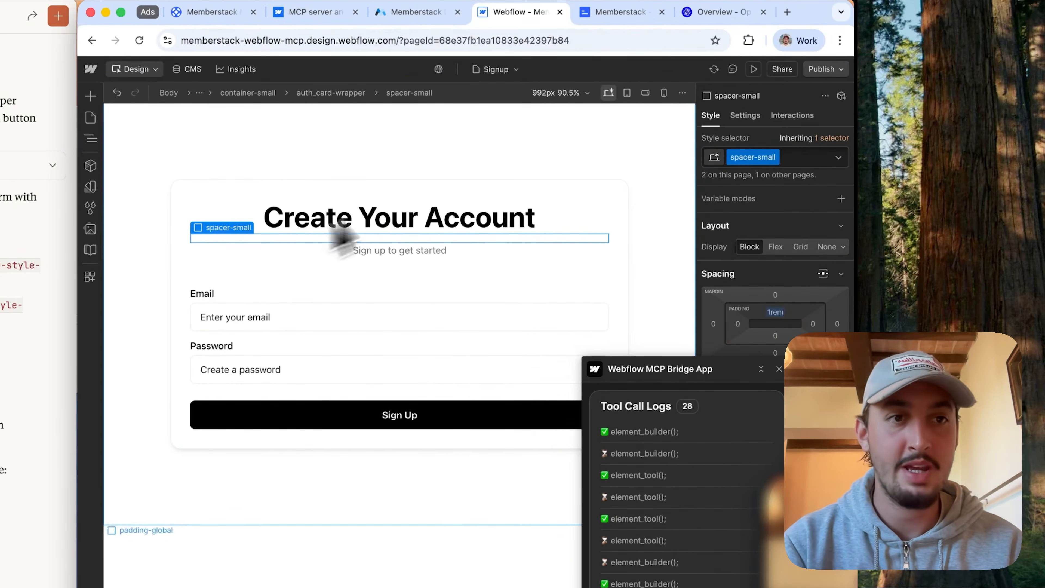
left_click(820, 69)
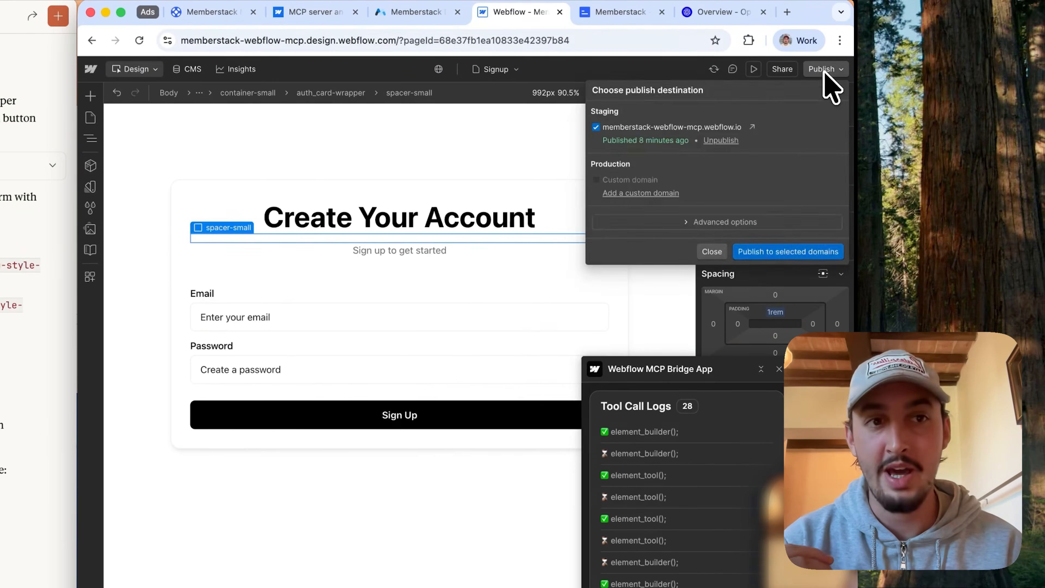
left_click(767, 251)
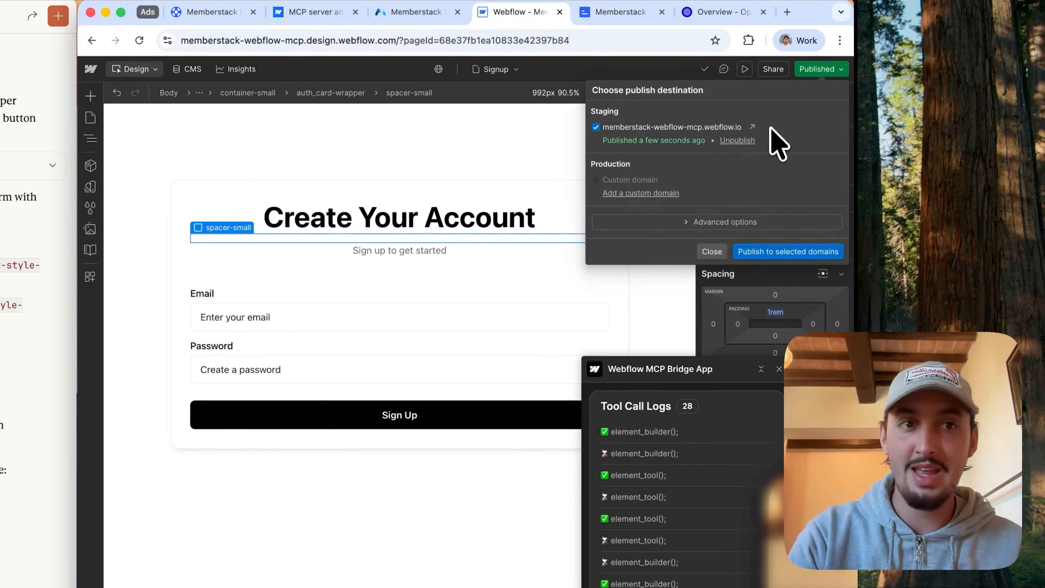
left_click(752, 126)
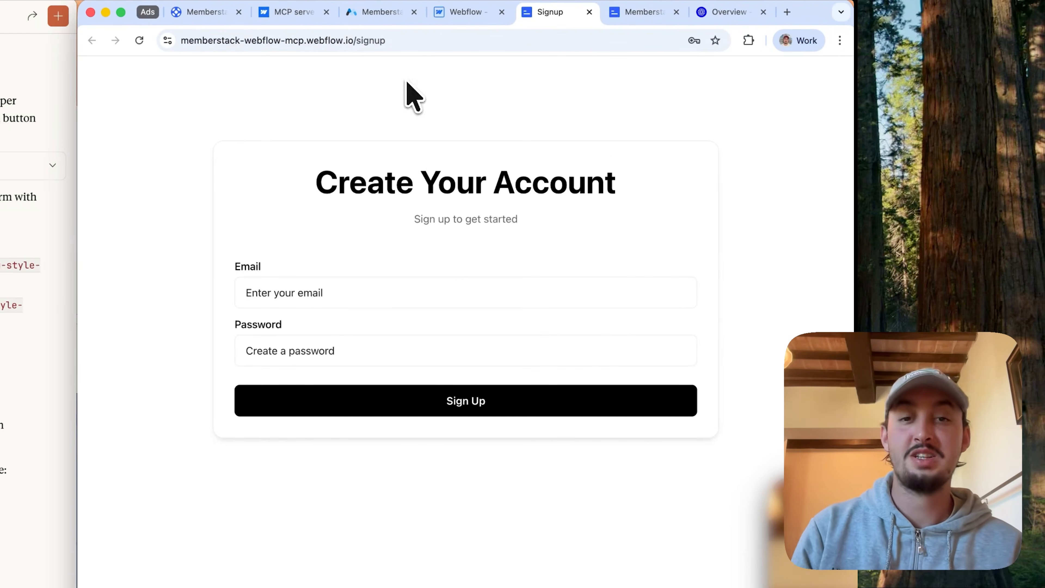
Step: Sign up a test member on the live form with an email and the account password, and view the Members list in Memberstack
left_click(314, 302)
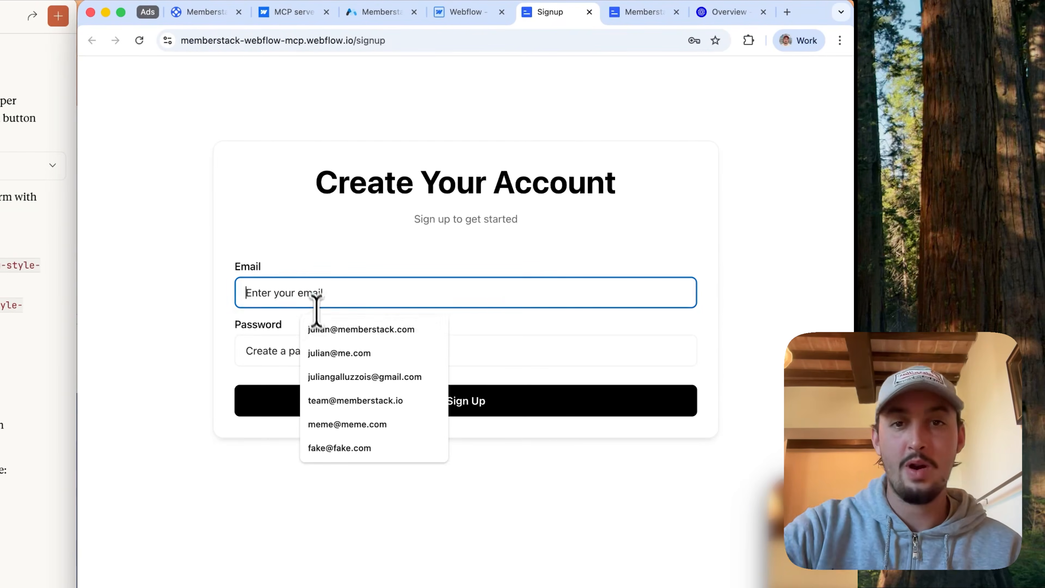
left_click(322, 332)
left_click(311, 351)
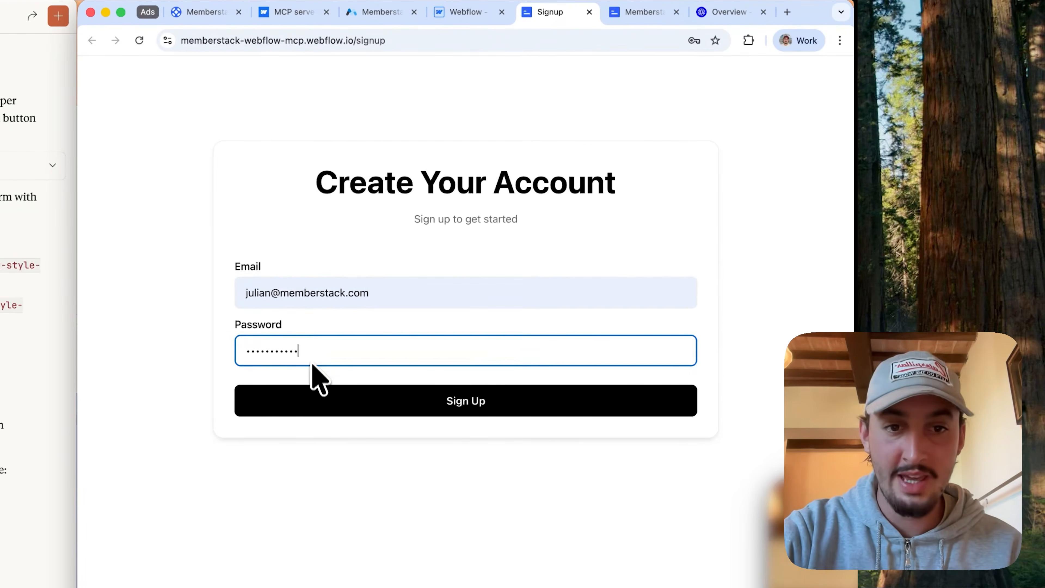
left_click(324, 397)
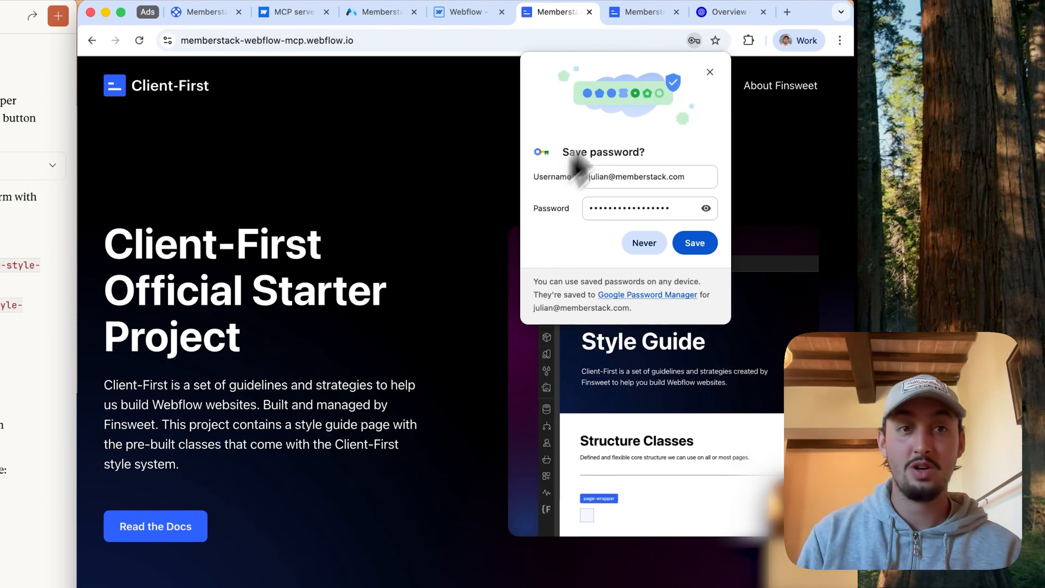
left_click(709, 72)
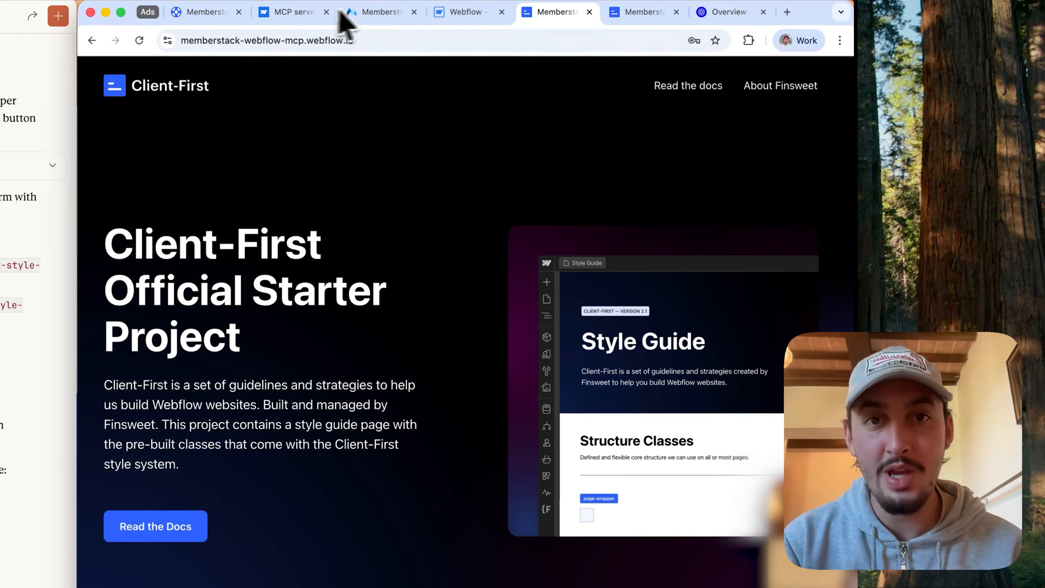
left_click(353, 13)
left_click(136, 242)
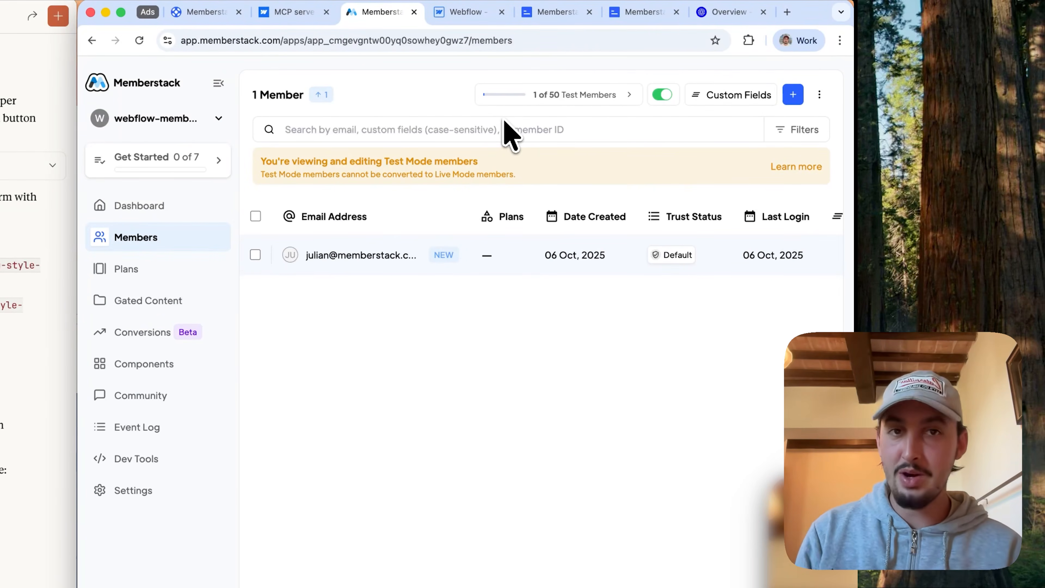
Step: In the Webflow Designer, duplicate the Signup page and create the copy as a page named Login with the slug login
left_click(463, 12)
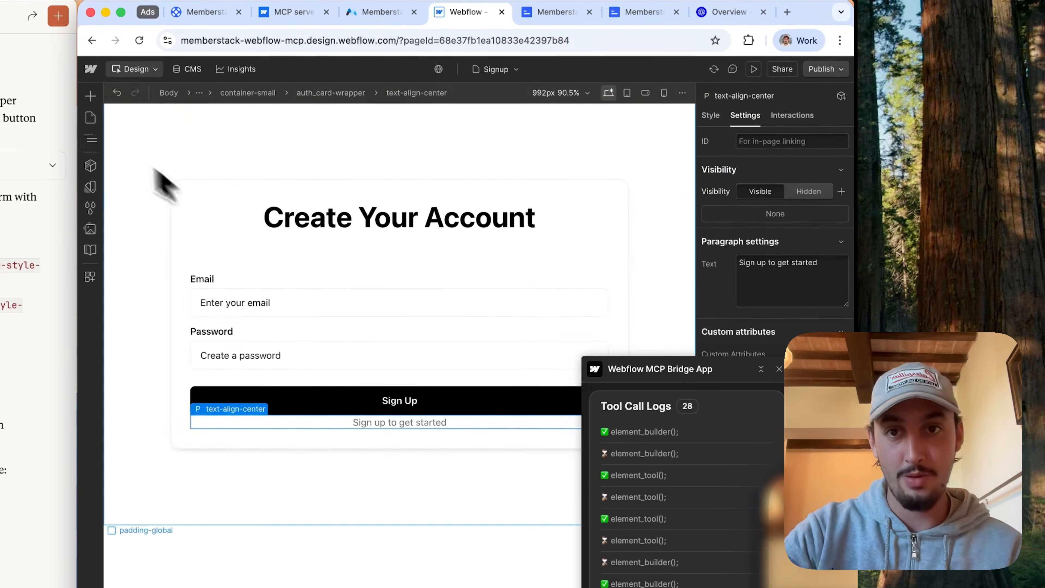
left_click(90, 118)
left_click(246, 186)
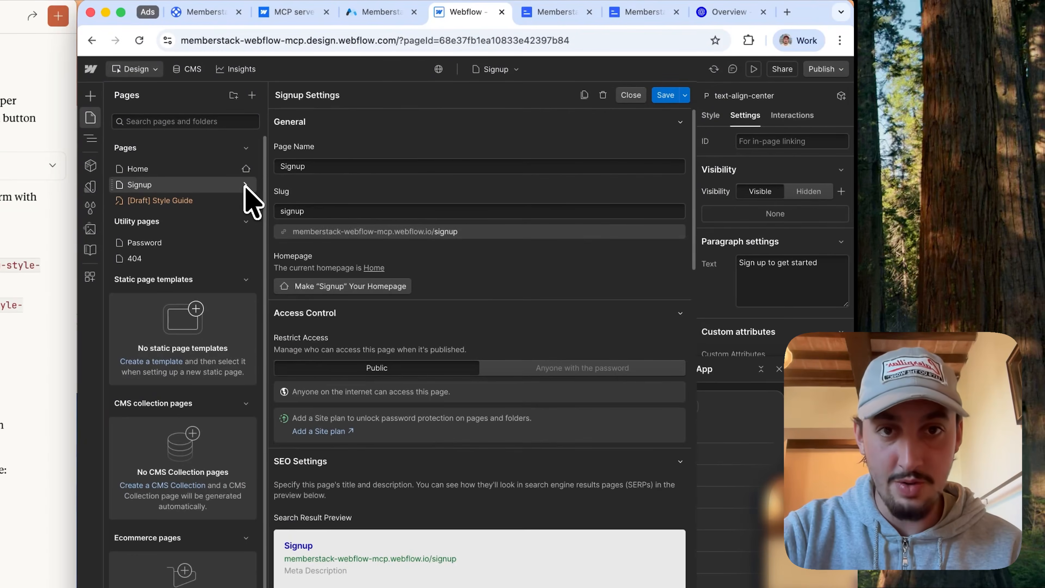
left_click(580, 95)
double_click(336, 167)
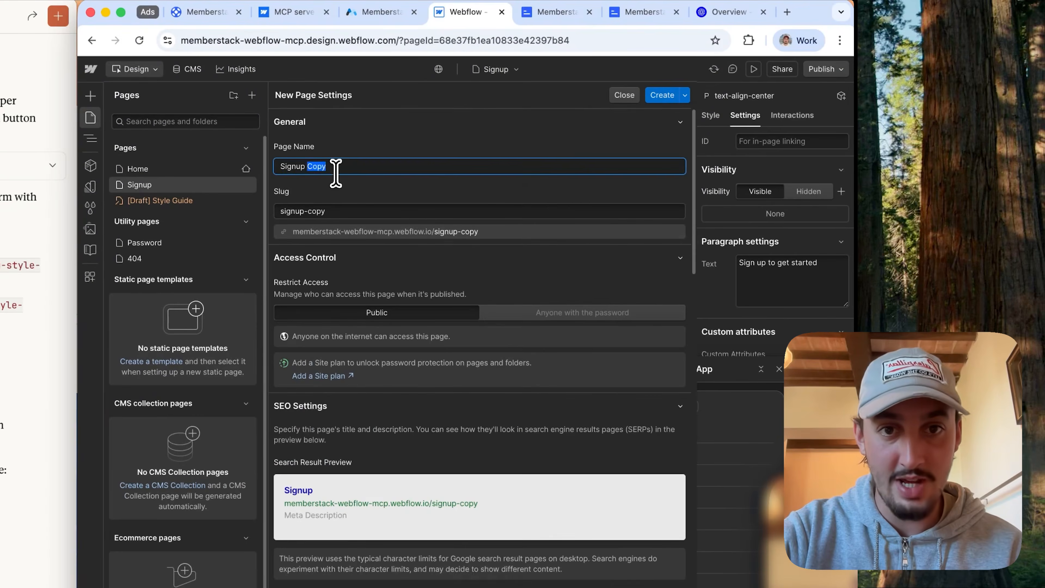
type("Login")
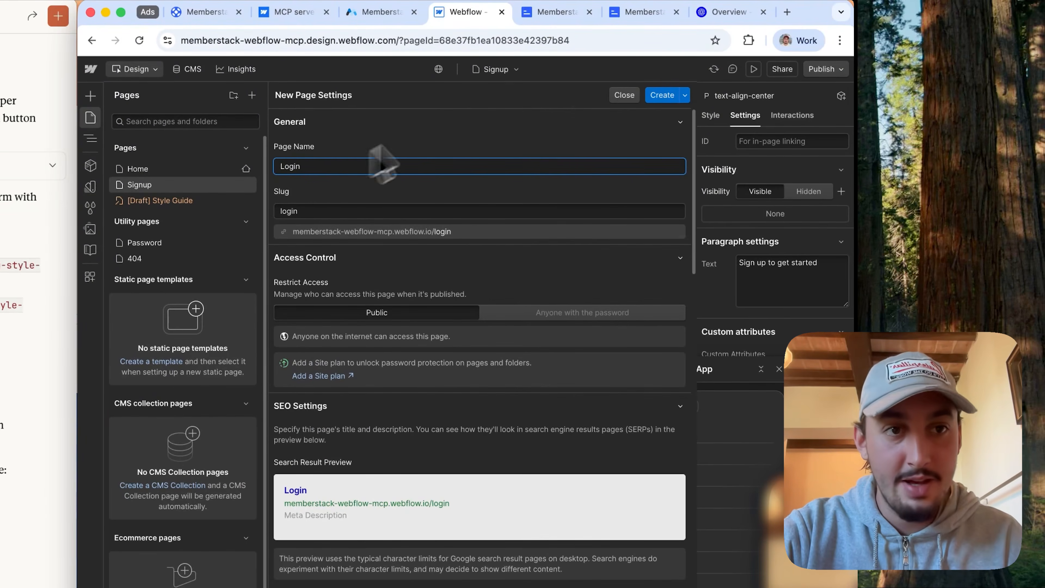
left_click(661, 99)
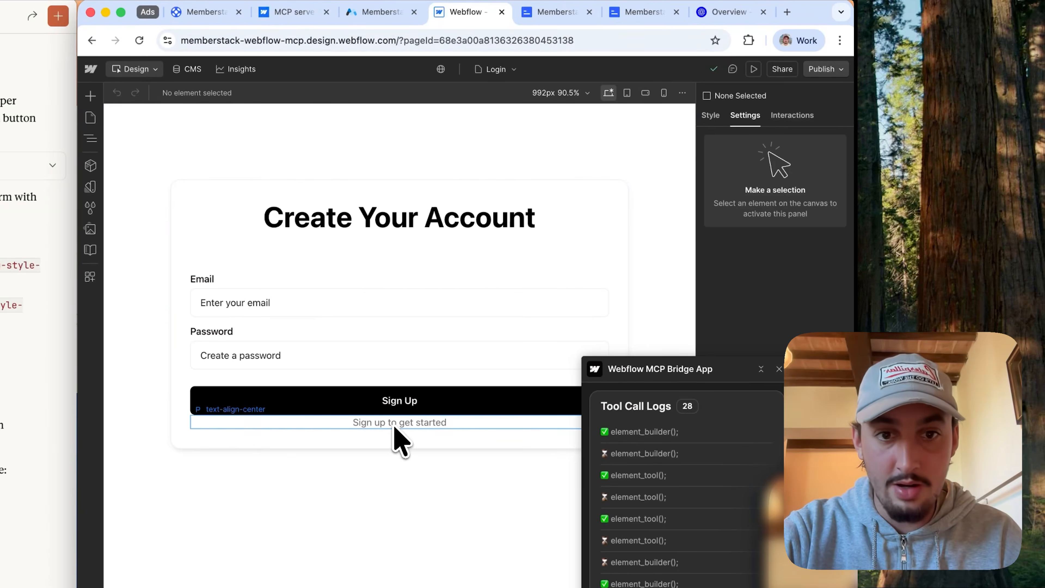
Step: Move the "Sign up to get started" paragraph directly beneath the "Create Your Account" heading on the Login page
left_click(395, 423)
left_click(91, 138)
left_click_drag(181, 319, 191, 268)
left_click_drag(198, 290, 200, 267)
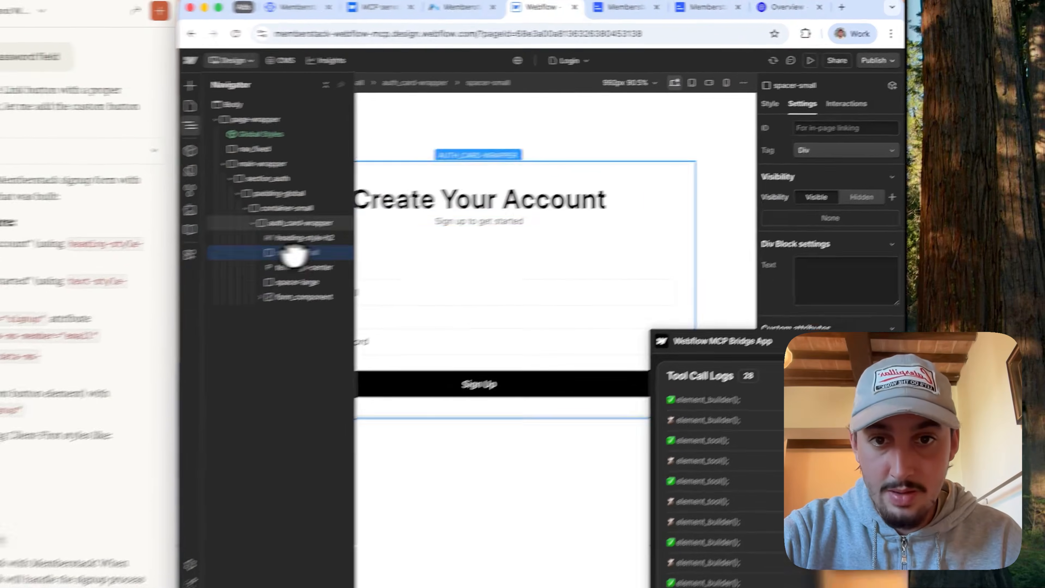
left_click(418, 238)
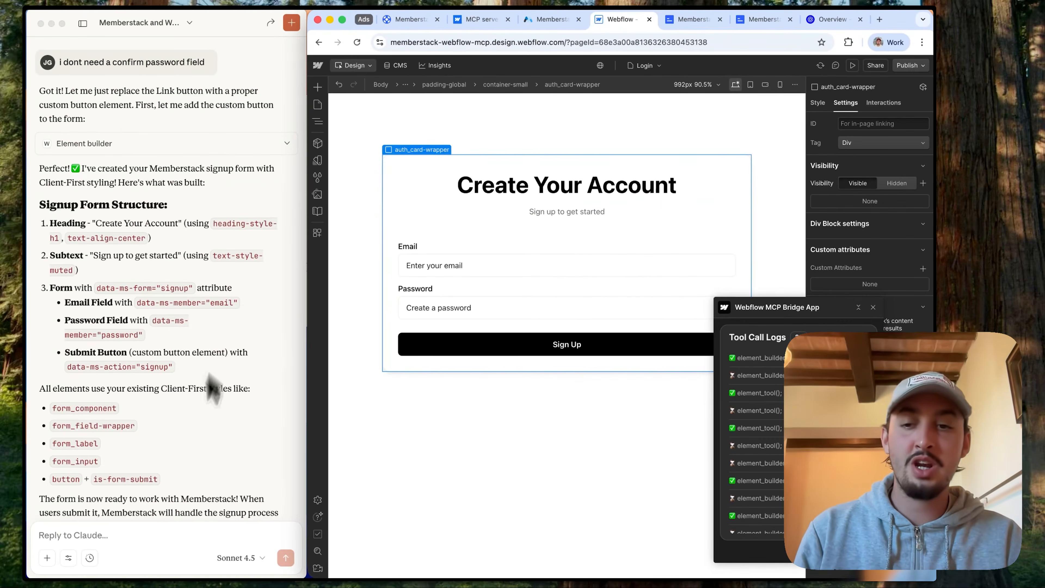
Step: Ask Claude to change the text and attributes of the copied signup form to make it a login form, without changing the structure
scroll(212, 387, "down", 5)
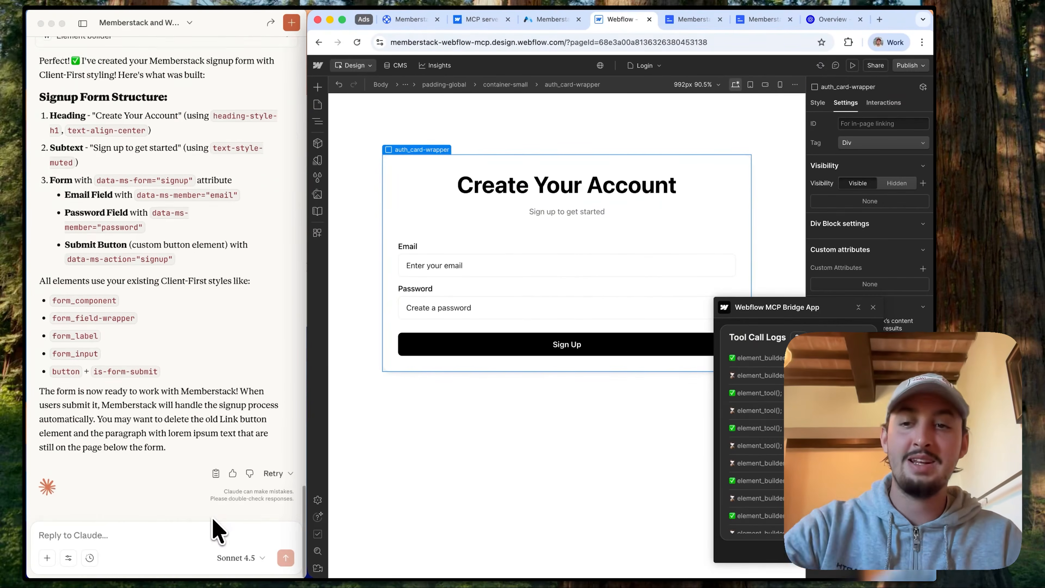
left_click(101, 537)
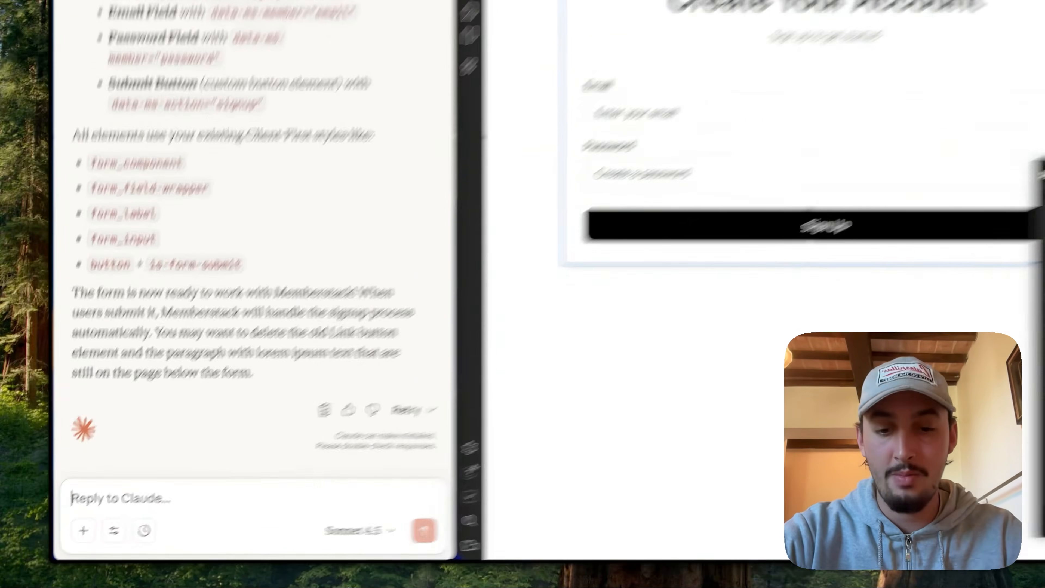
type("i've just copied the signup form onto a new page. Can")
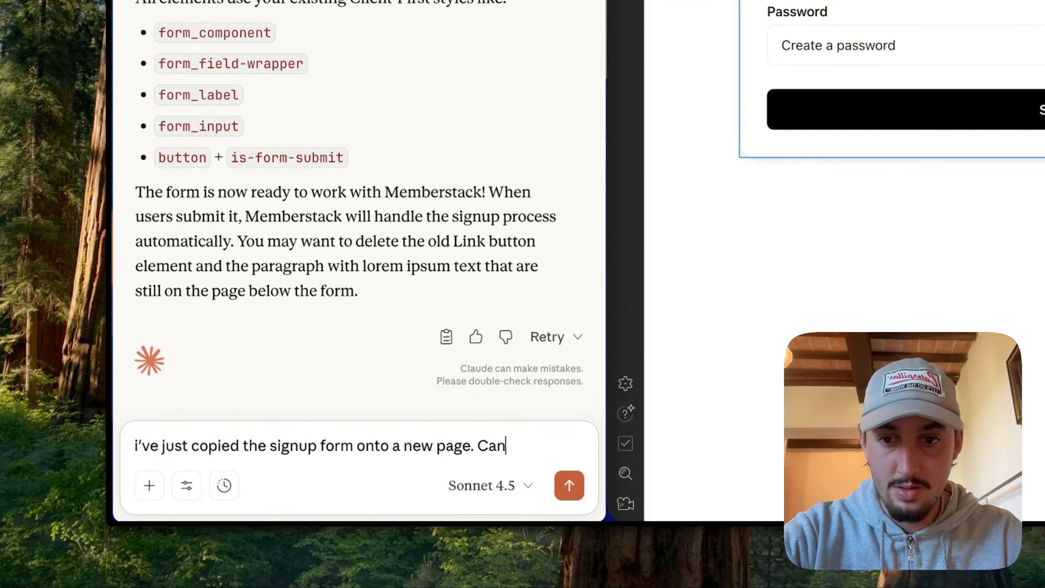
type(" you change the text and attributes to turn it into a login form? Dont change the structure or ad")
left_click(569, 486)
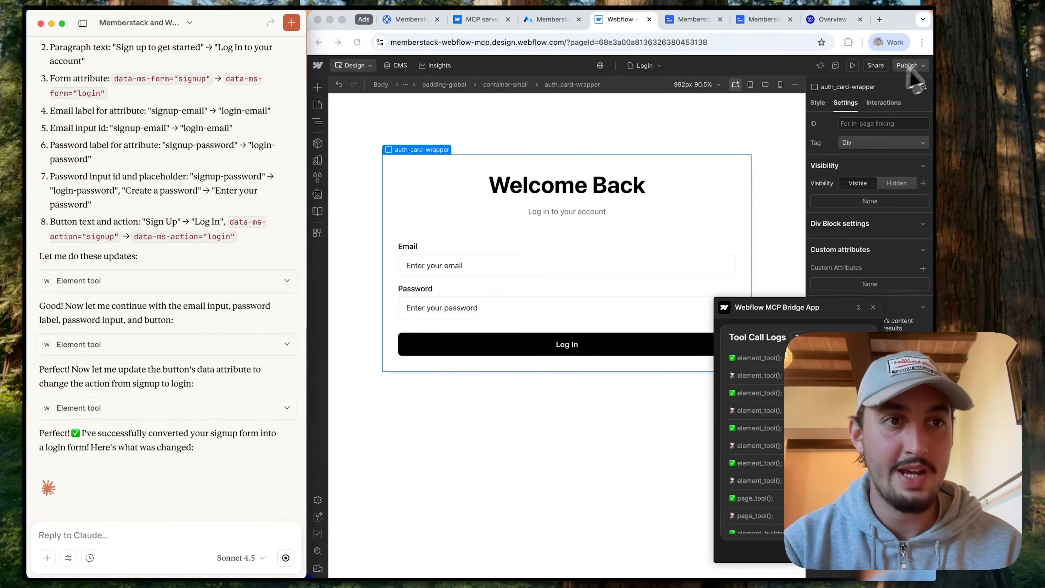
Step: Publish the Webflow site with the login form and open the live /login page
left_click(909, 66)
left_click(882, 212)
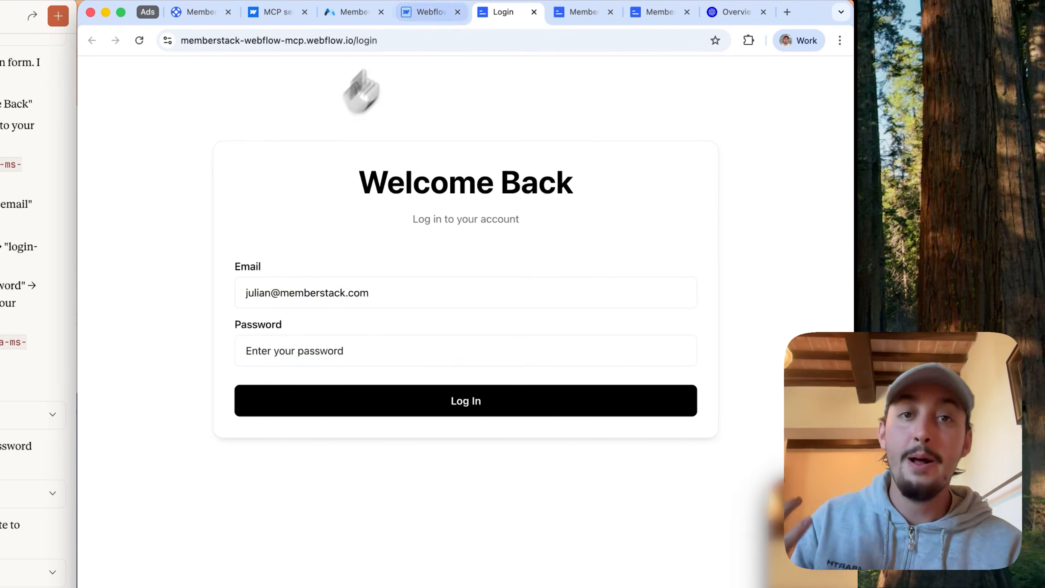
Step: Create a new blank page named Dashboard with the slug dashboard in the Webflow Designer
left_click(427, 14)
left_click(91, 117)
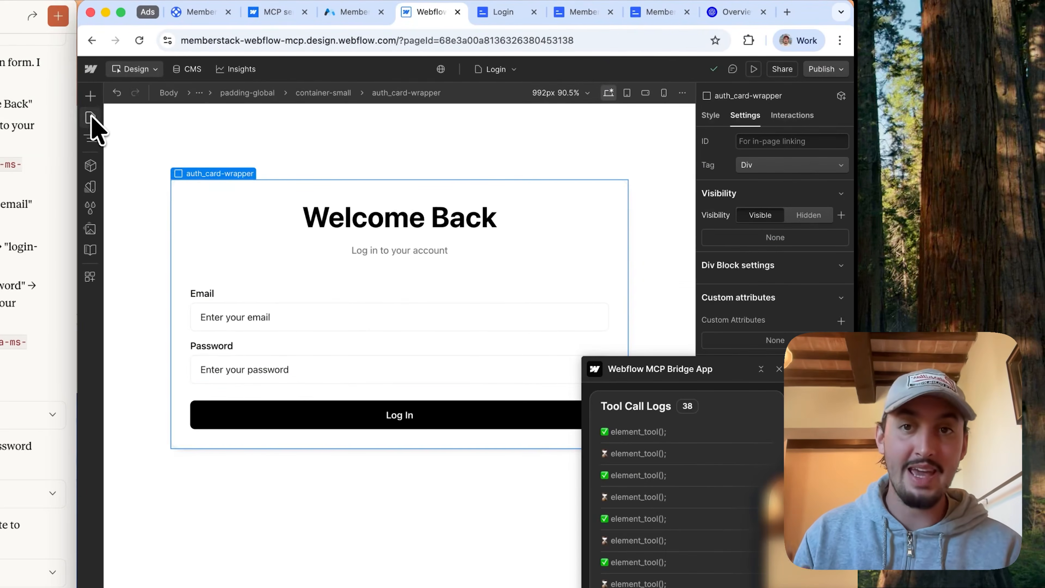
left_click(91, 118)
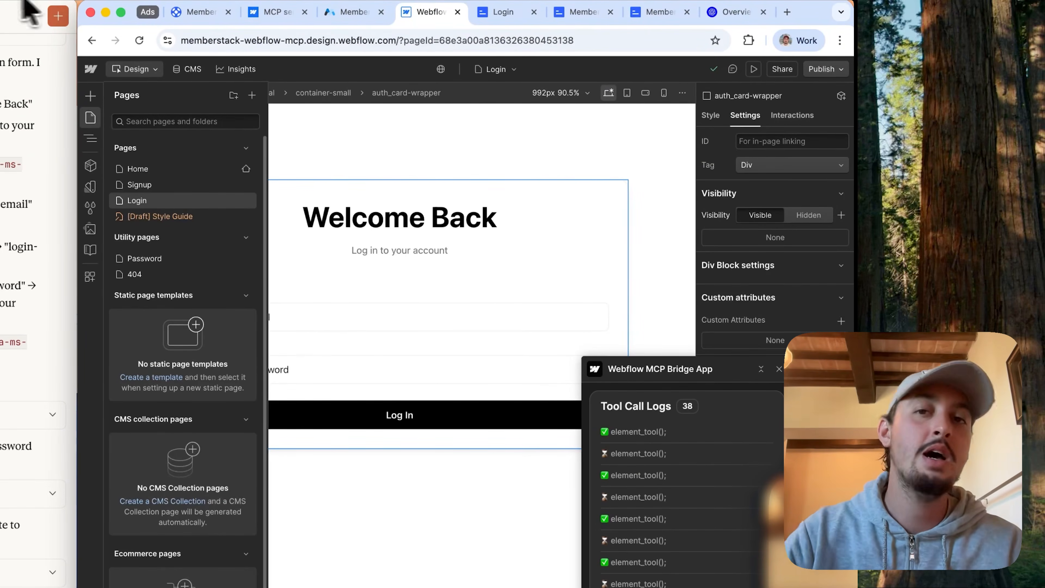
left_click(252, 95)
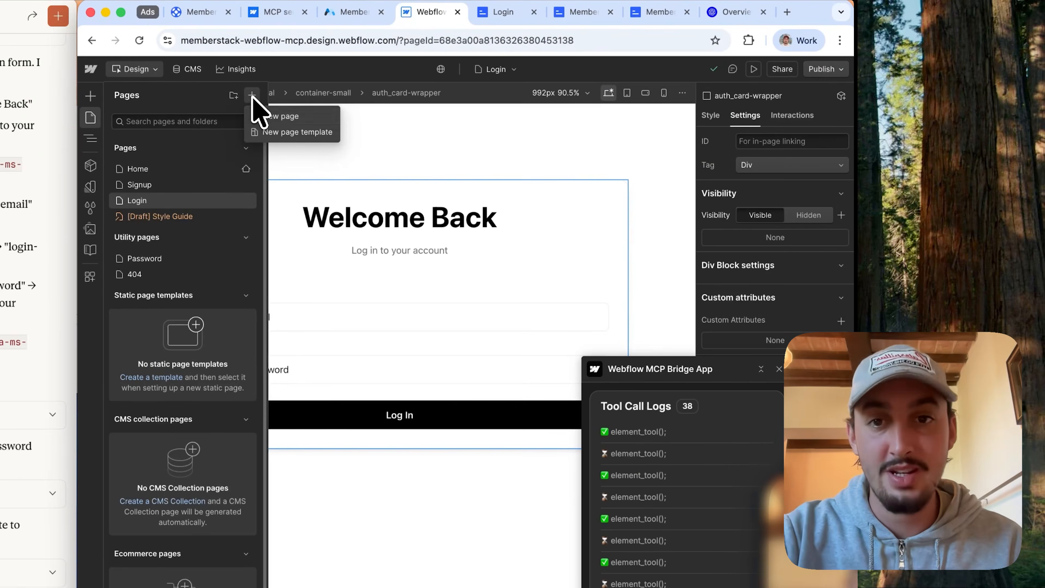
left_click(279, 117)
double_click(291, 166)
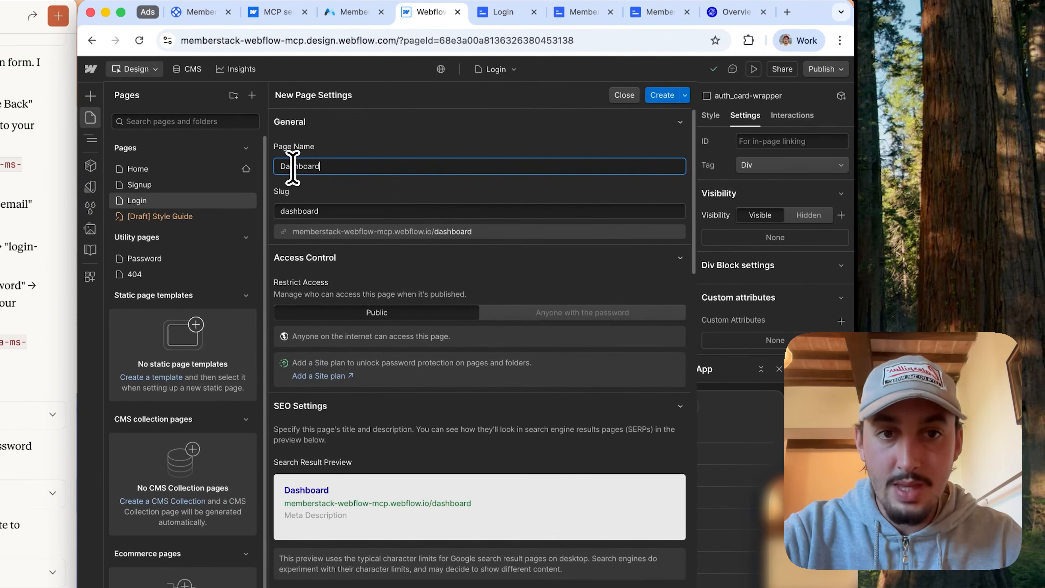
type("Dashboard")
left_click(658, 97)
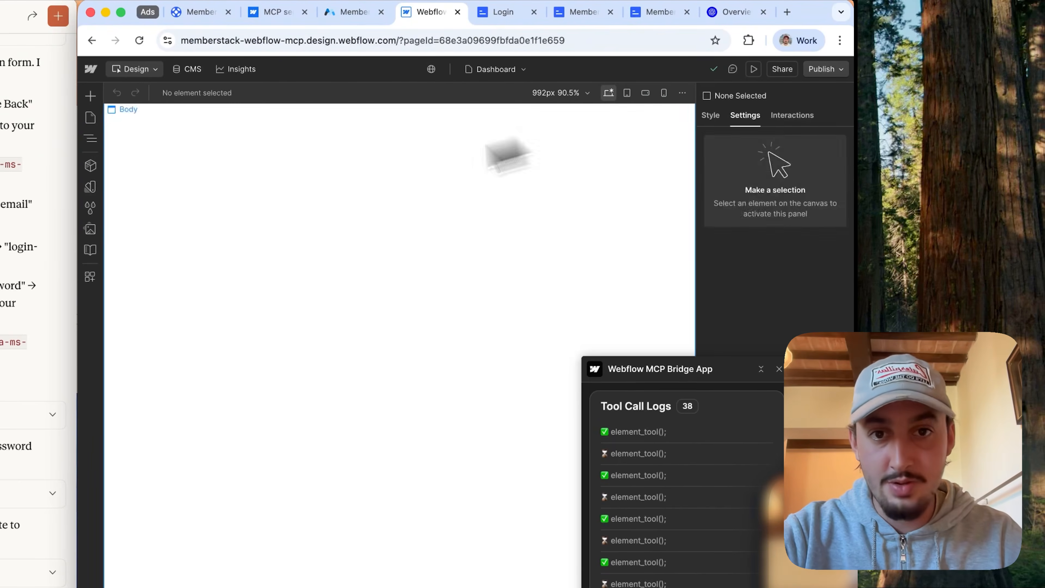
Step: Copy the page-wrapper from the Login page and paste it into the Body of the Dashboard page
left_click(92, 119)
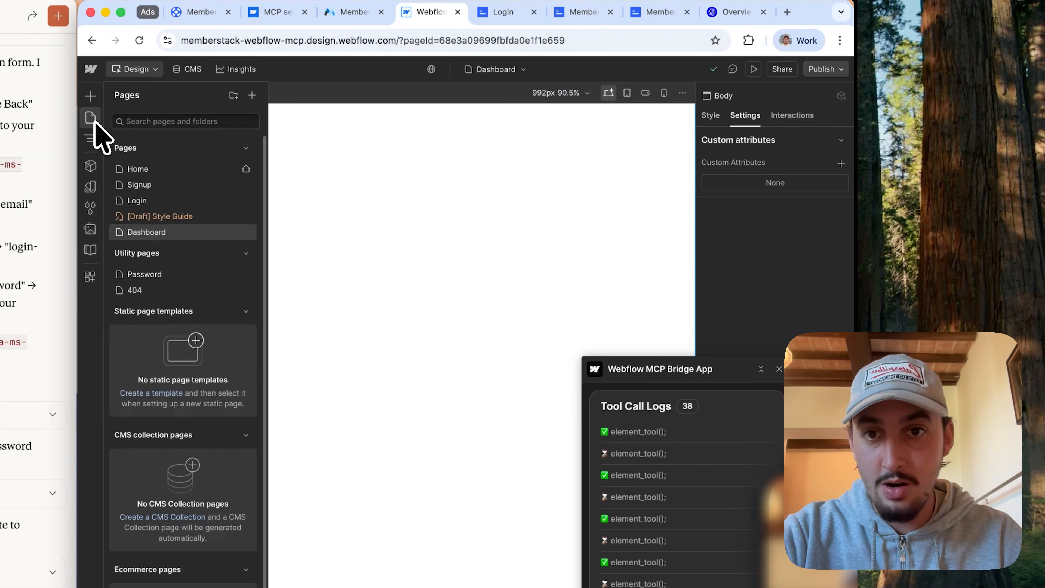
left_click(148, 199)
left_click(98, 140)
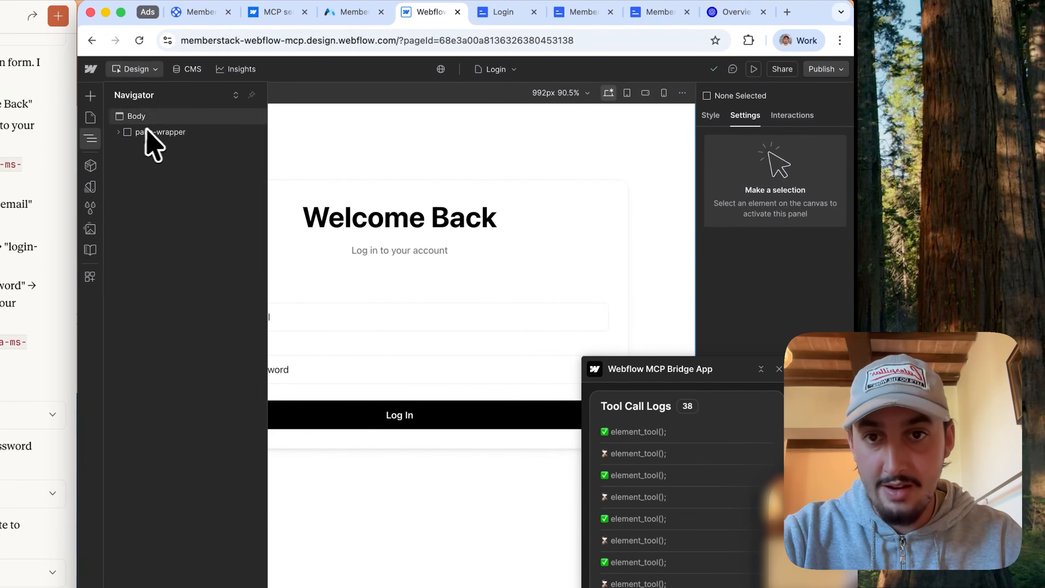
left_click(154, 132)
left_click(91, 118)
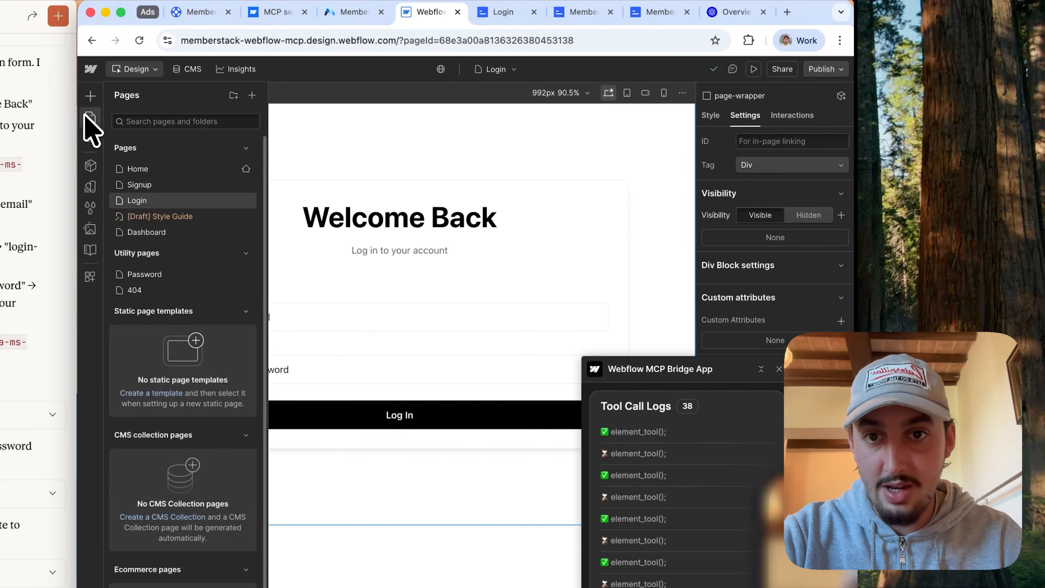
left_click(161, 233)
left_click(355, 189)
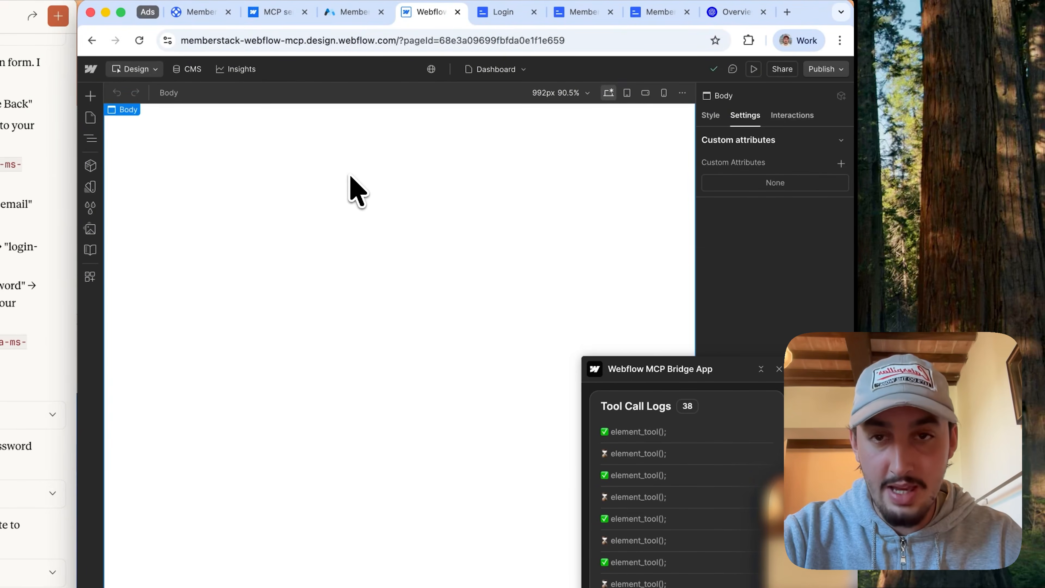
Step: Delete the login container inside padding-global on the Dashboard page
left_click(90, 139)
left_click(189, 226)
key("Delete")
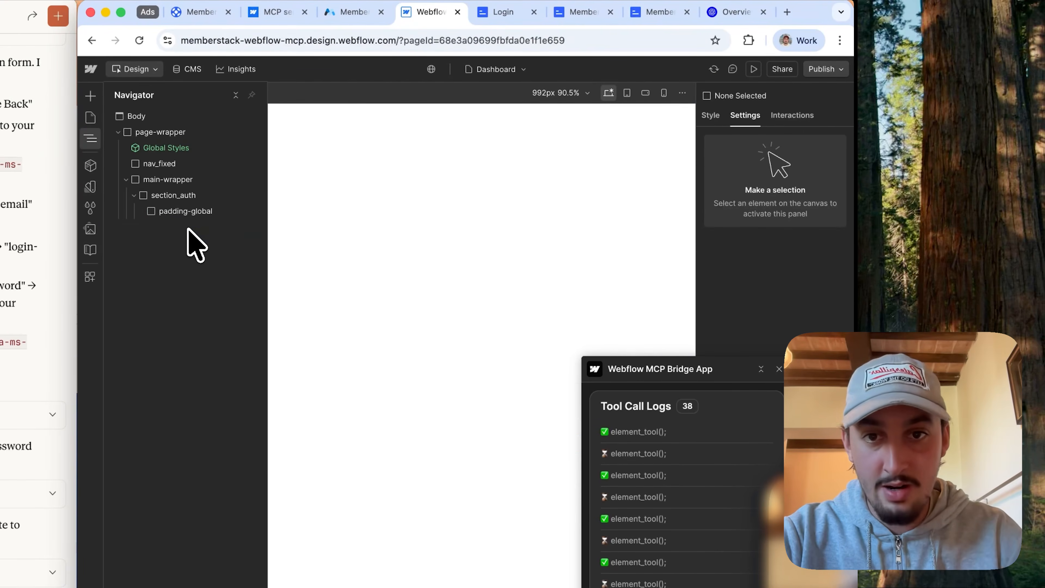
Step: Add a div block inside padding-global on the Dashboard page and give it the container-large class
left_click(194, 211)
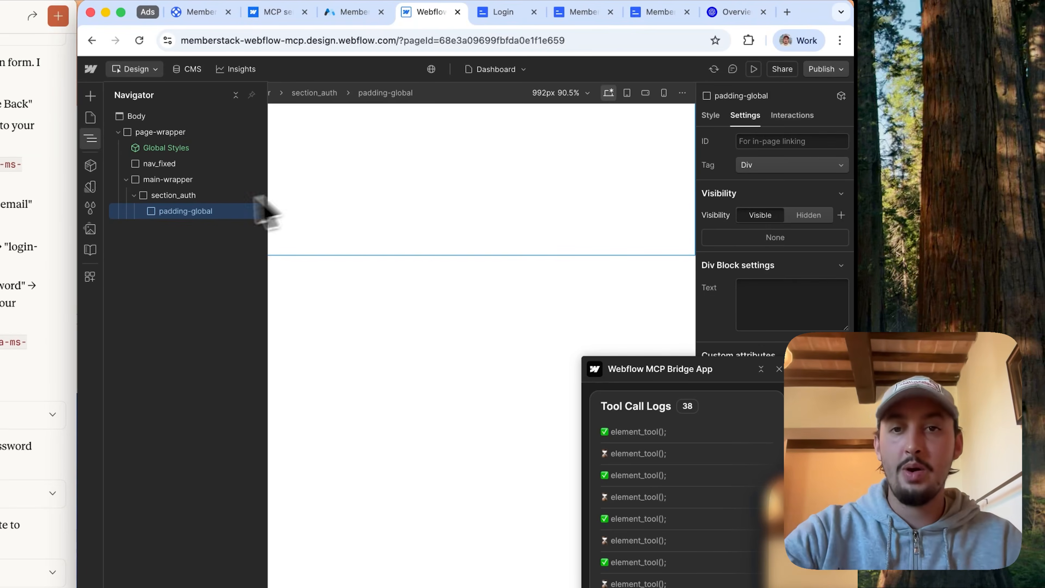
key("super+k")
type("div")
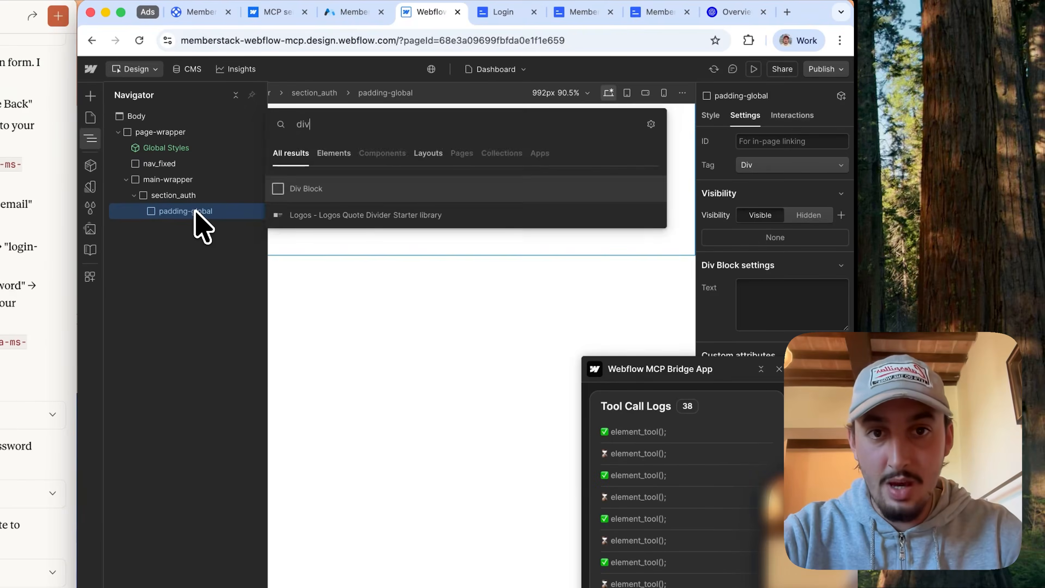
key("Return")
key("super+Return")
type("container")
left_click(737, 231)
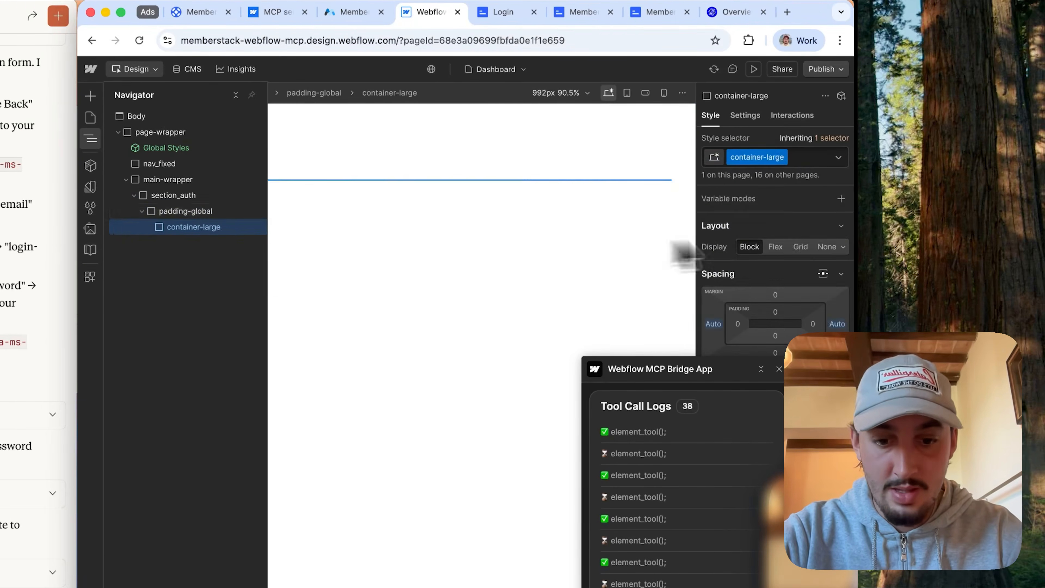
Step: Add an H1 heading reading "This is a gated page." inside container-large and publish the site to staging
key("super+k")
type("h1")
key("Return")
double_click(394, 199)
type("This is a gated page.")
left_click(825, 69)
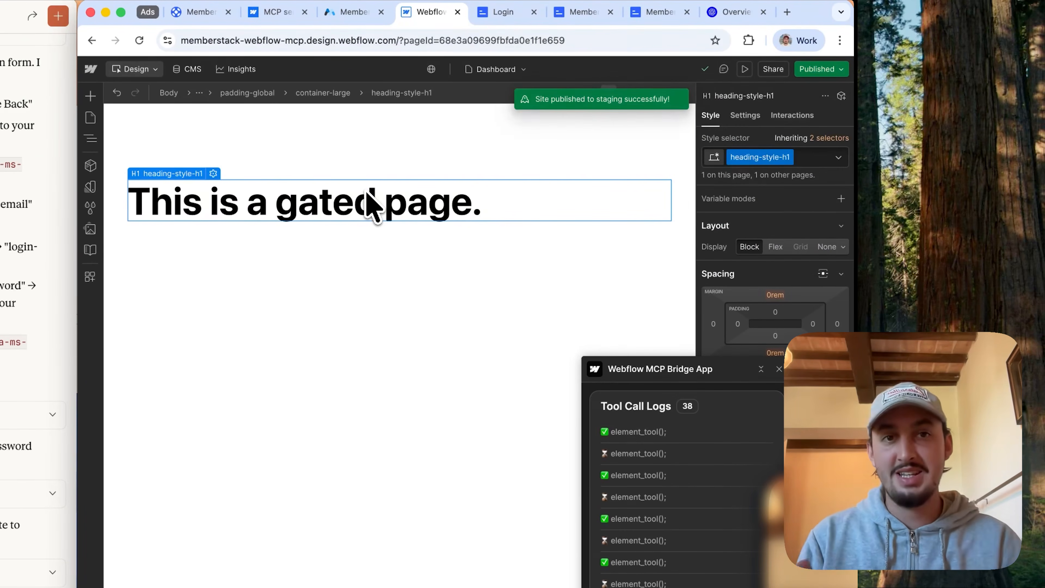
Step: Examine the member status in the Memberstack inspector on the live /login page and on the live /dashboard page
left_click(507, 15)
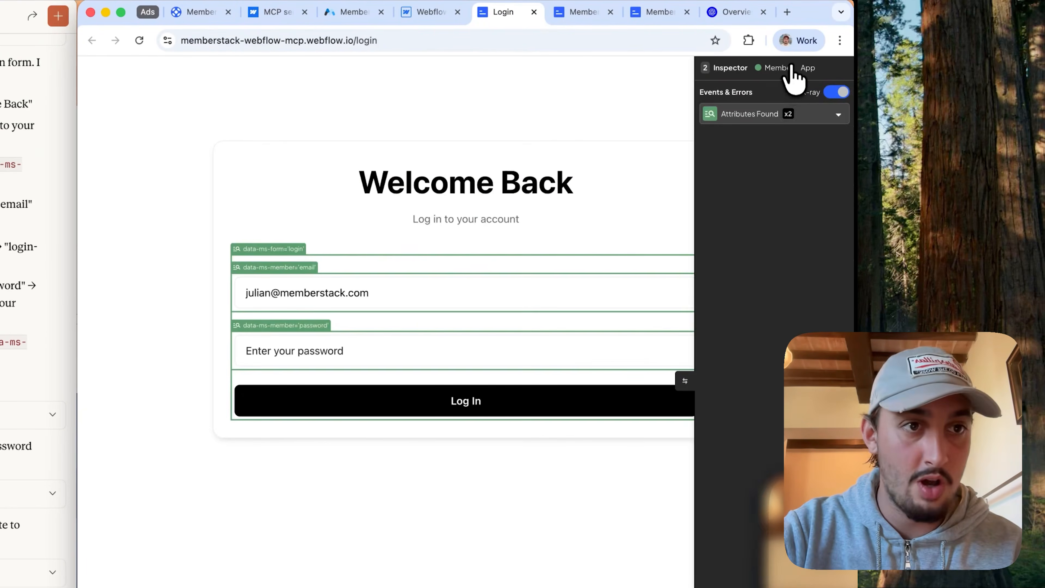
left_click(786, 68)
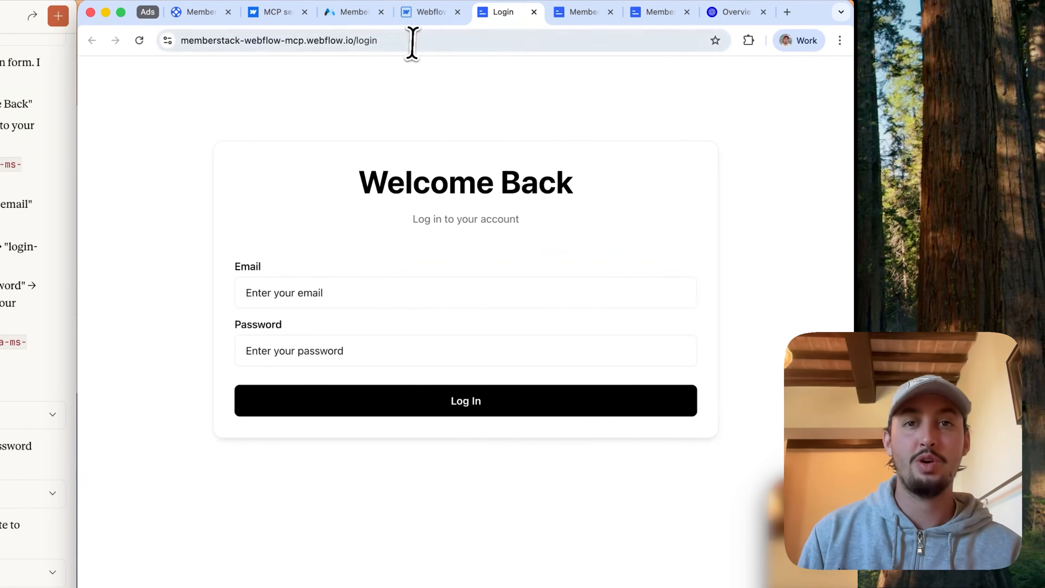
left_click_drag(415, 44, 357, 52)
type("dashboard")
key("Return")
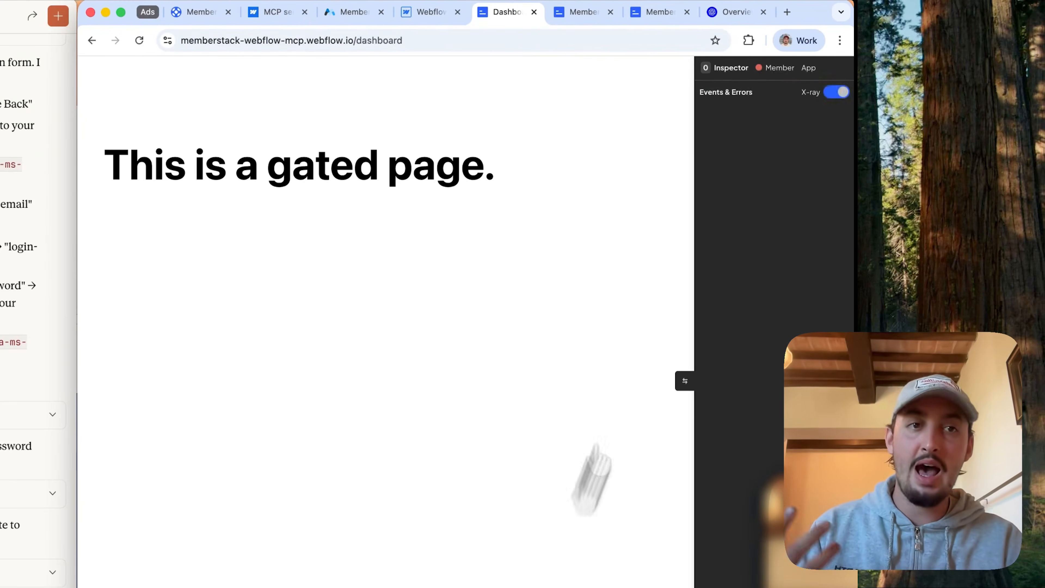
left_click(769, 69)
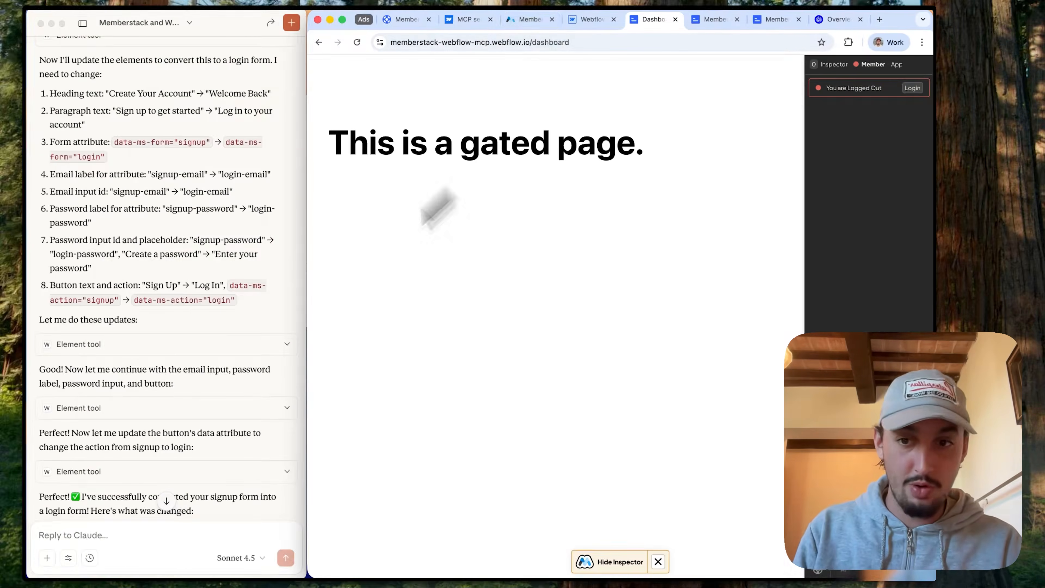
Step: Ask Claude to create gated content in Memberstack so that only logged in members are able to see the /dashboard page
left_click(144, 537)
type("now can you create gated content in memberstack to make it so that only logged in members are able to see the /dash")
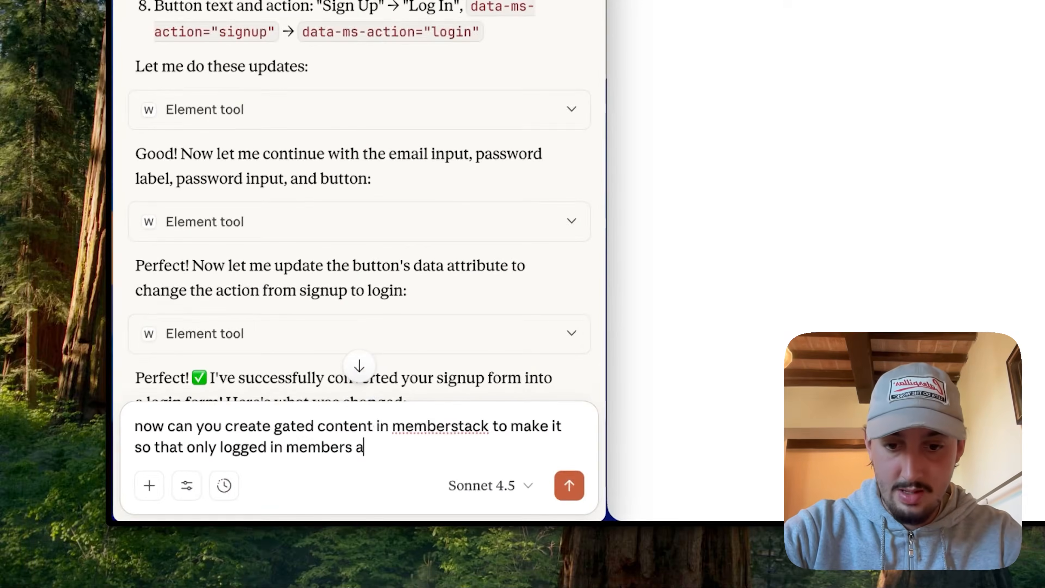
Step: Tell Claude to create a gated content group and set it to all members instead of using a plan
type("you can create a gated content group and connec")
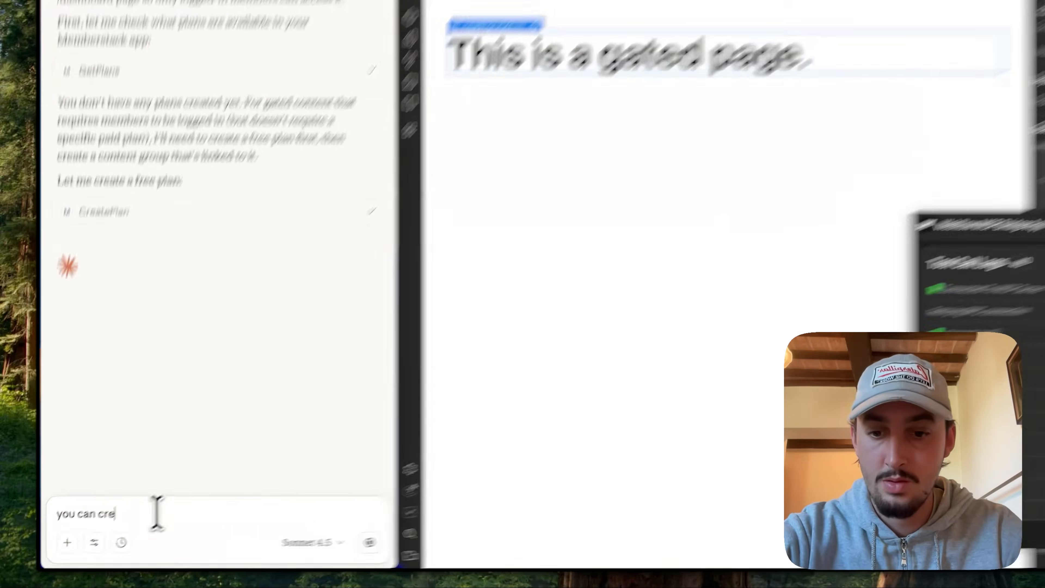
key("BackSpace")
key("BackSpace")
key("BackSpace")
key("BackSpace")
key("BackSpace")
key("BackSpace")
type("set it to all members instead of using a plan")
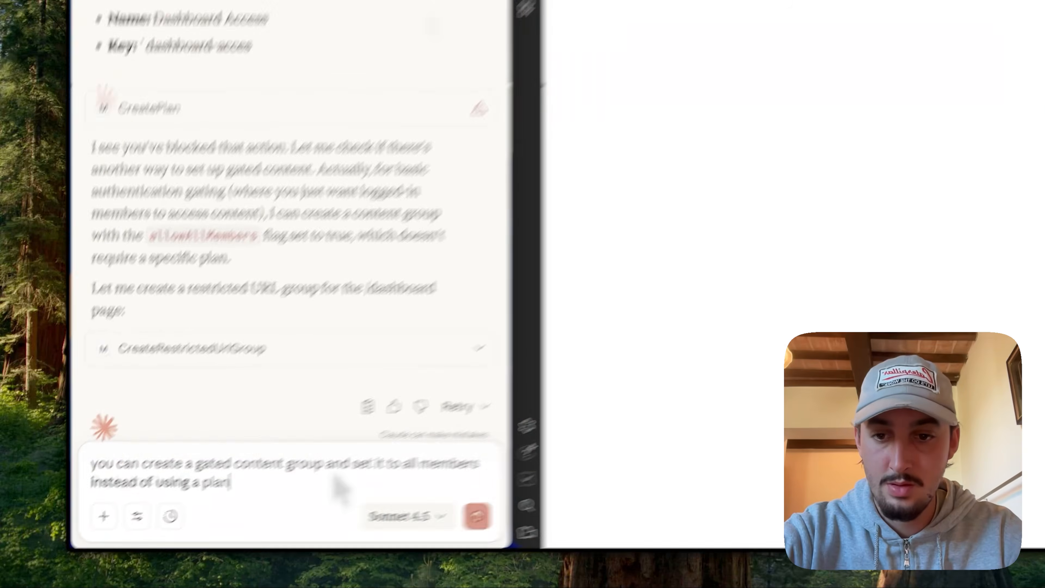
key("Return")
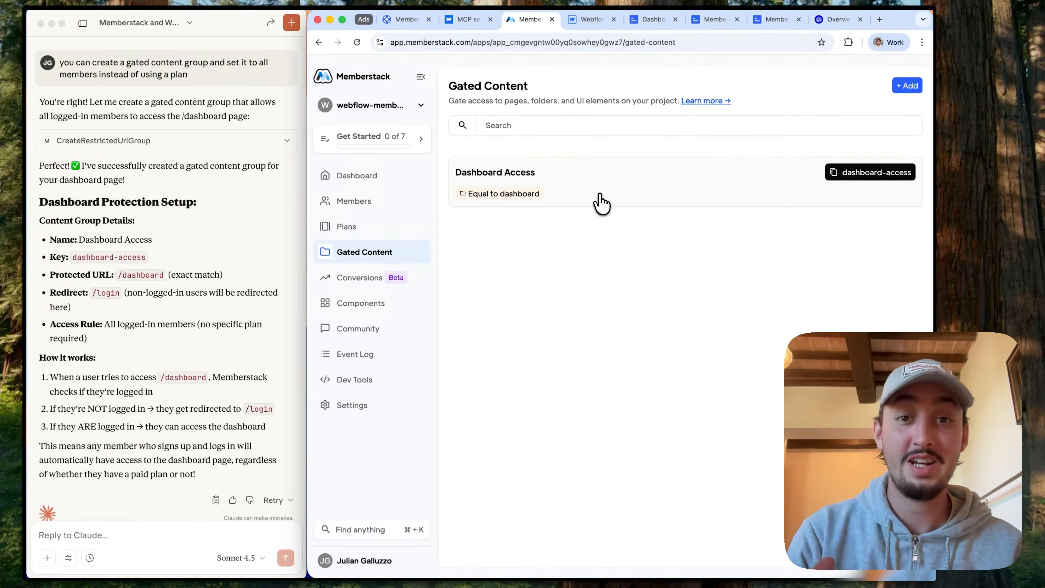
Step: Inspect the restricted URLs of the Dashboard Access group in Memberstack and test the live /dashboard page while logged out
left_click(601, 197)
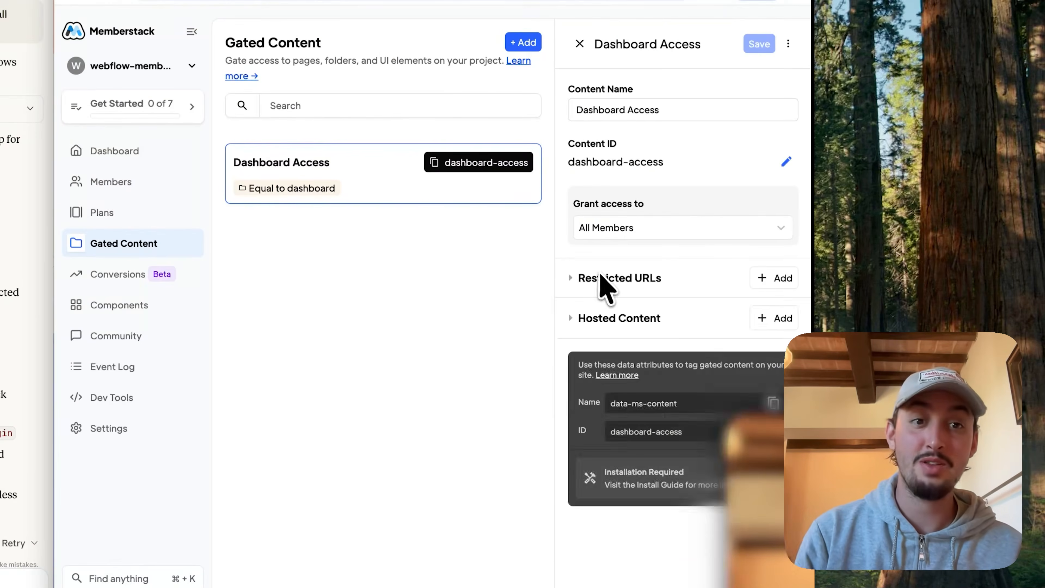
left_click(762, 279)
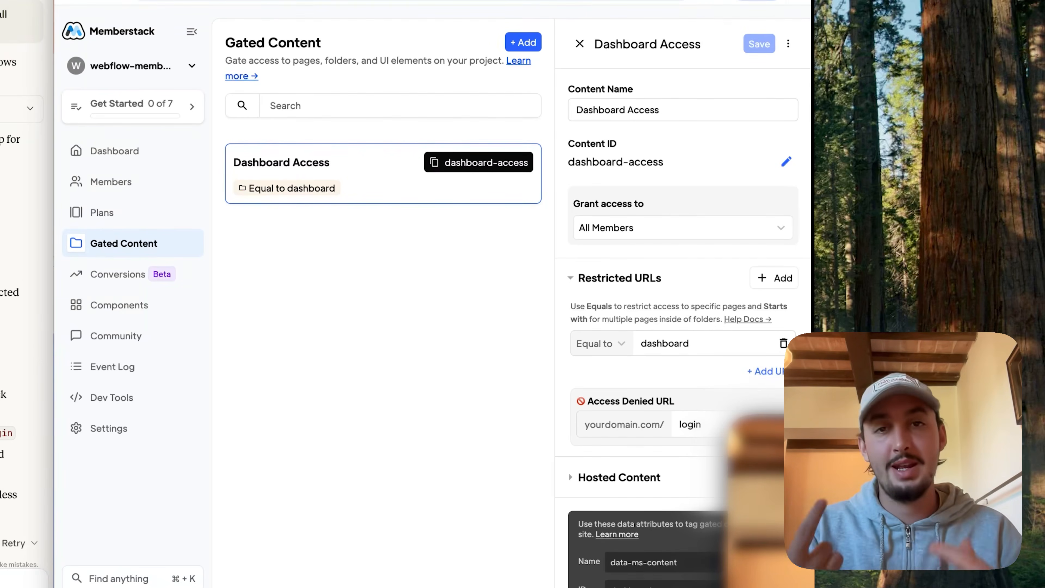
left_click(503, 10)
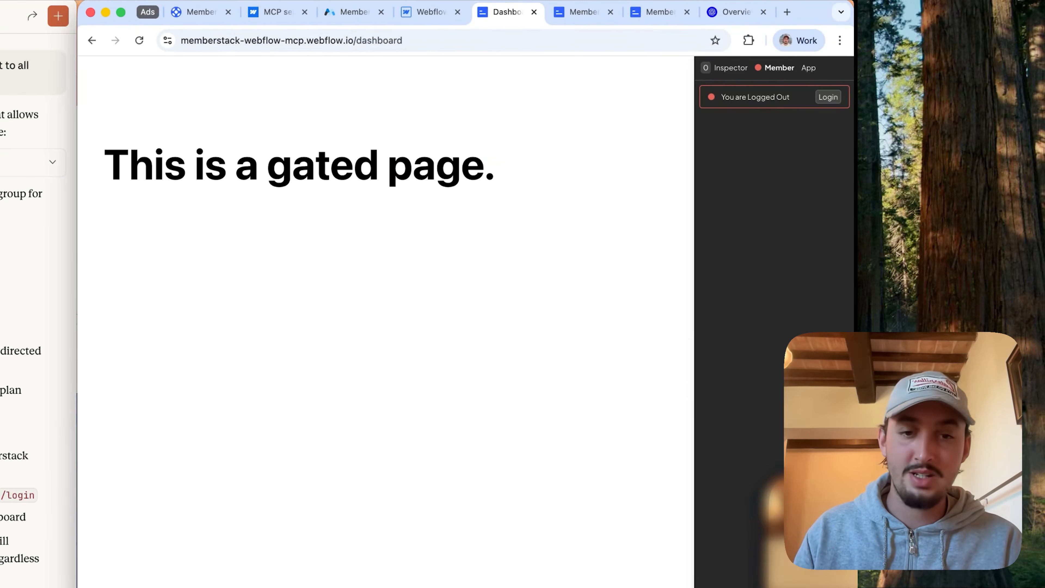
left_click(523, 584)
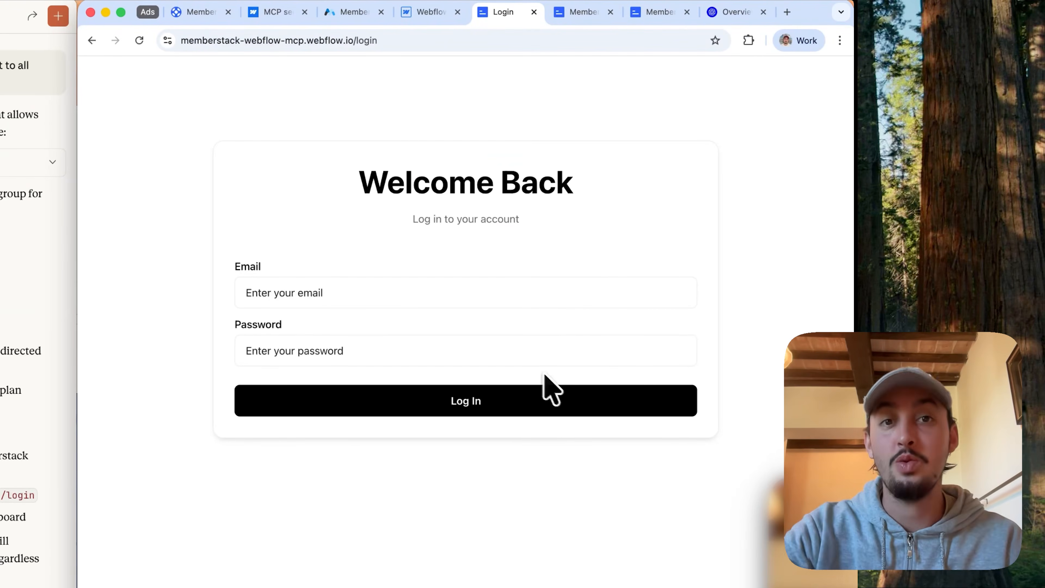
Step: Go to the live /signup page and sign up a new member with an email address and account password
left_click_drag(378, 40, 359, 41)
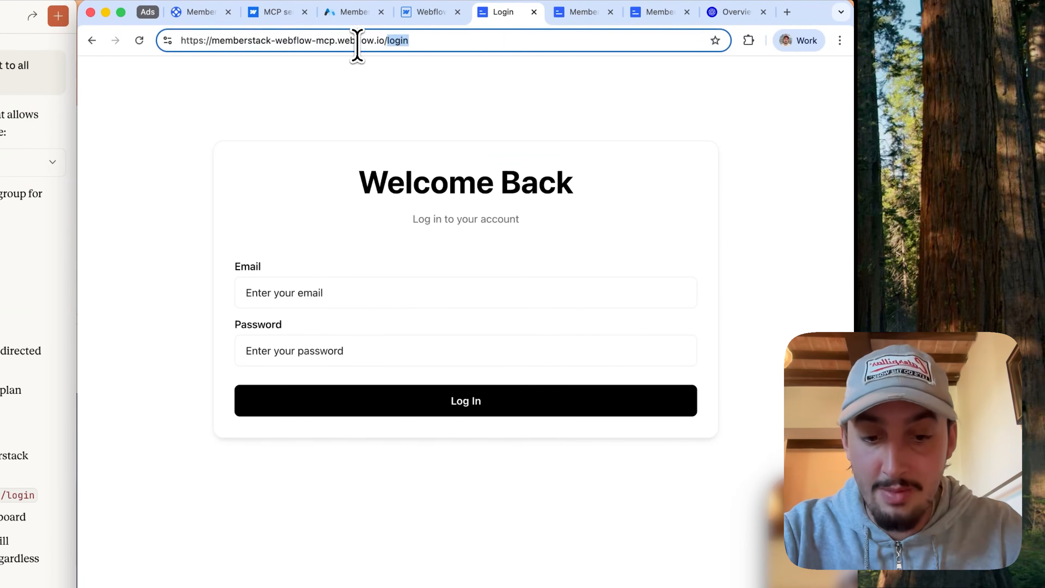
type("sign")
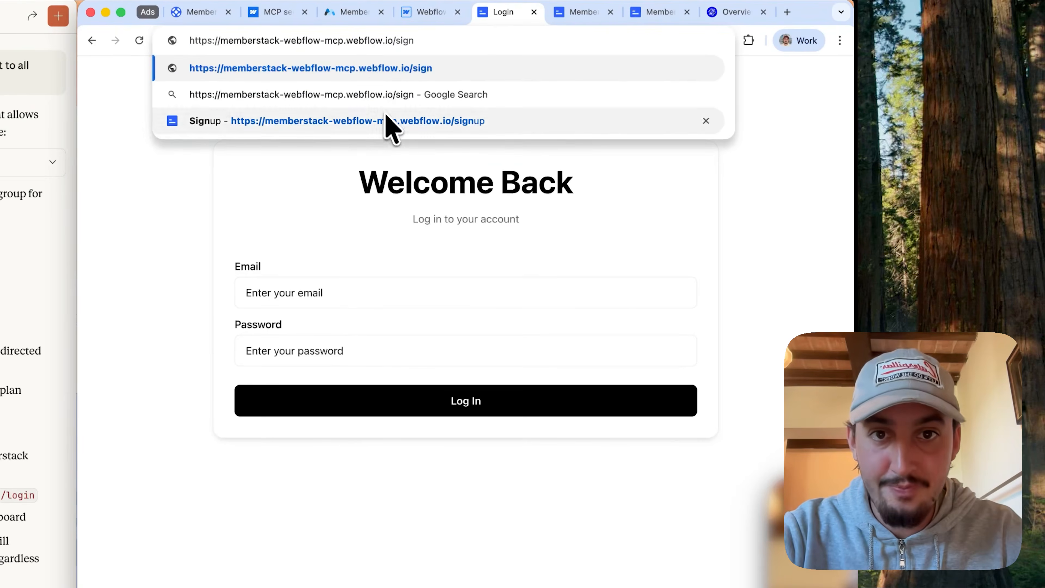
left_click(385, 121)
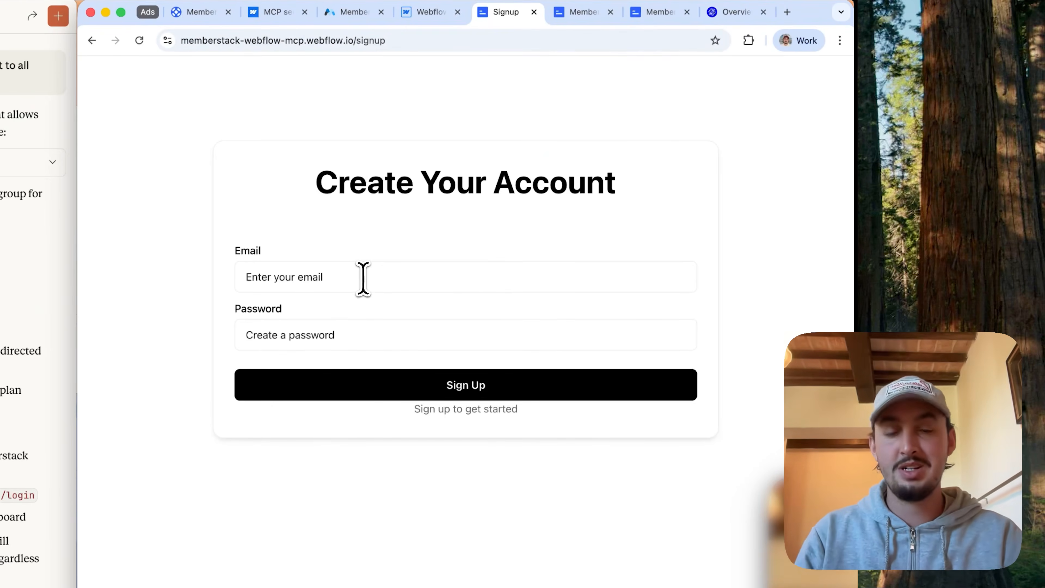
left_click(364, 276)
left_click(344, 336)
left_click(344, 335)
type("***************")
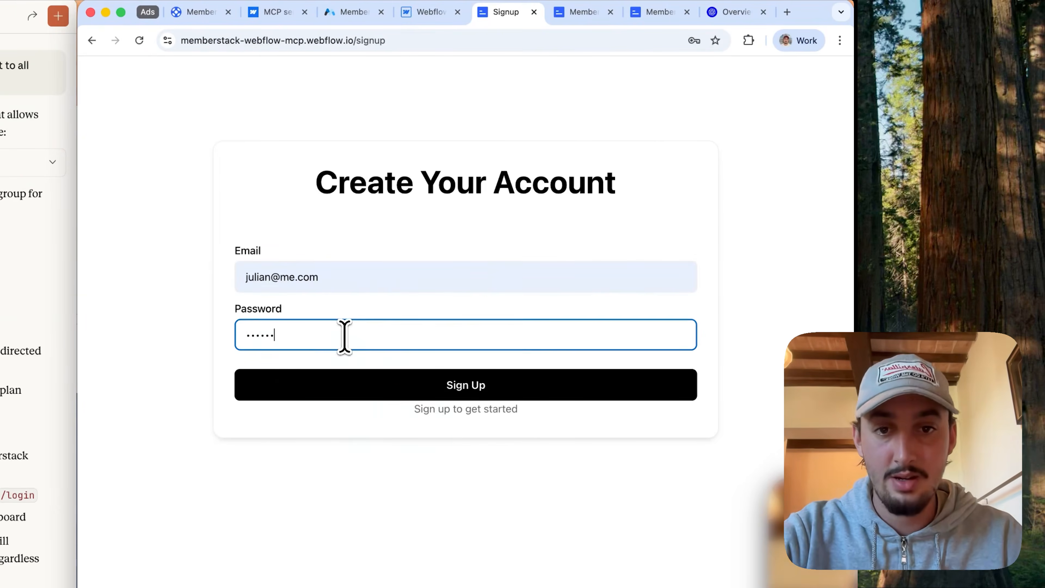
key("Return")
left_click(709, 69)
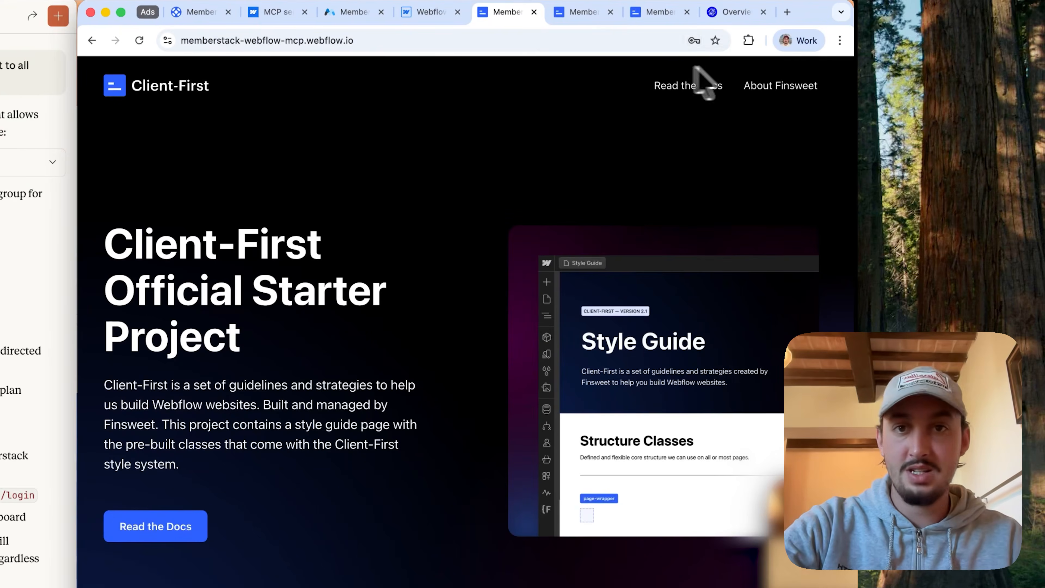
Step: Load the live /dashboard page as the signed-up member to test the gated access
left_click(315, 40)
left_click(415, 40)
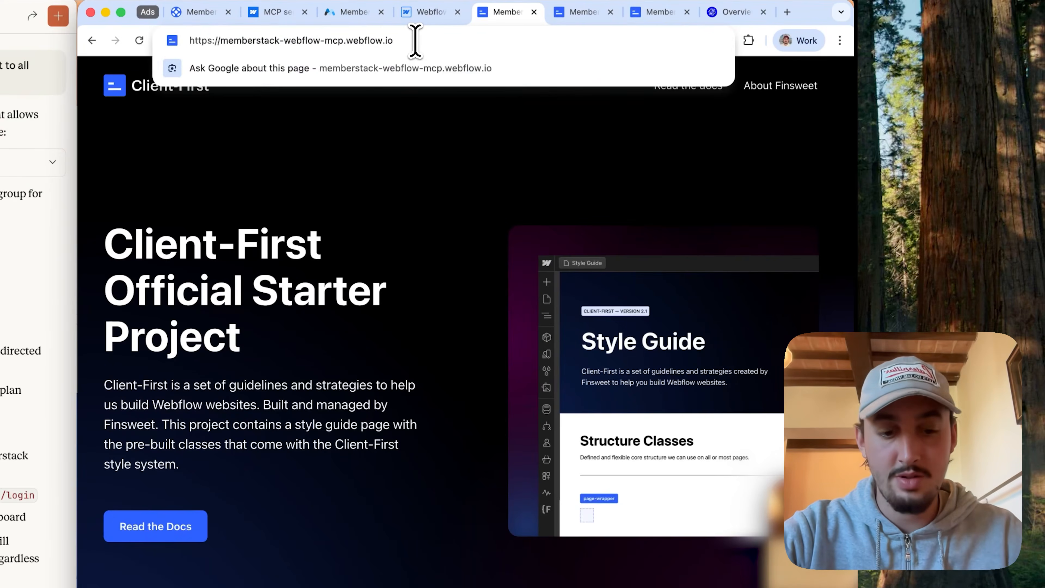
type("/dashboard")
key("Return")
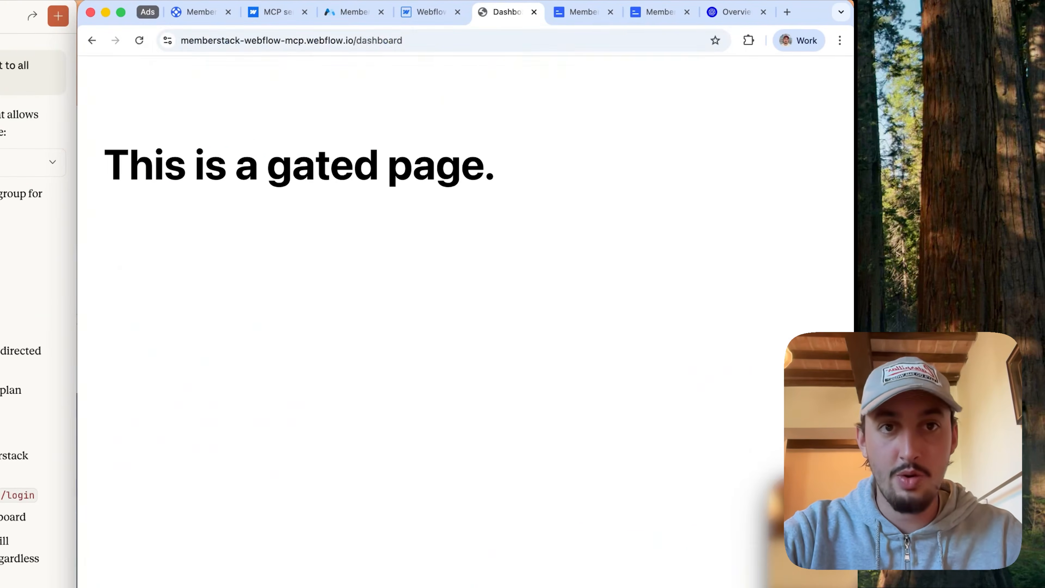